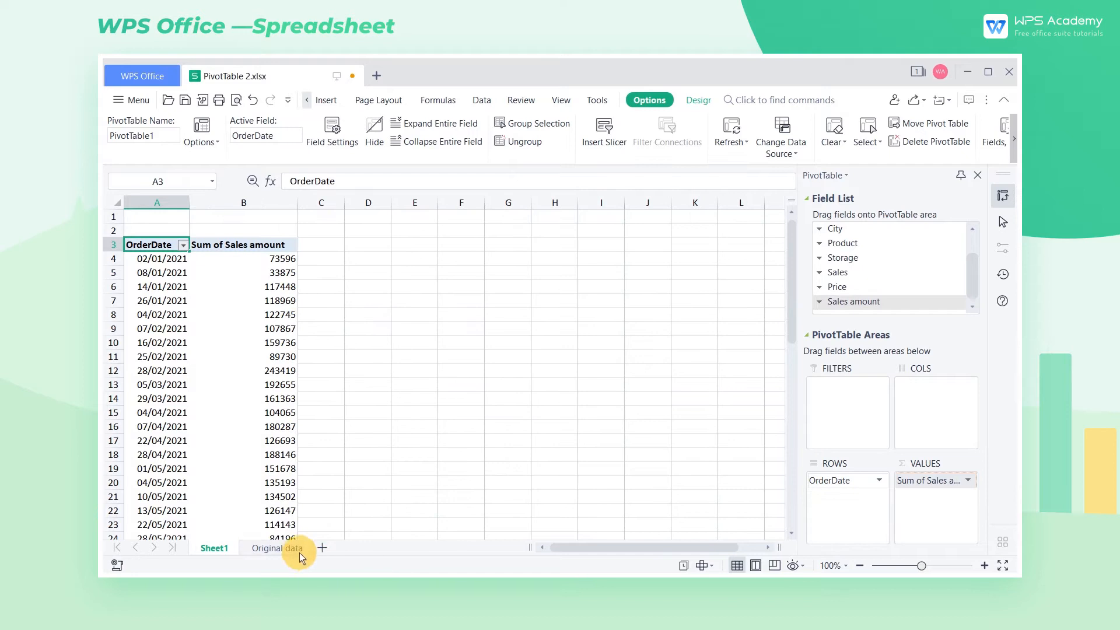
# Step: Copy the wrong-format dates from J2:J15 of the Original data sheet into the OrderDate column starting at A2
pyautogui.moveTo(946, 279); pyautogui.dragTo(945, 443)
pyautogui.hotkey('ctrl', 'c')
pyautogui.click(197, 252)
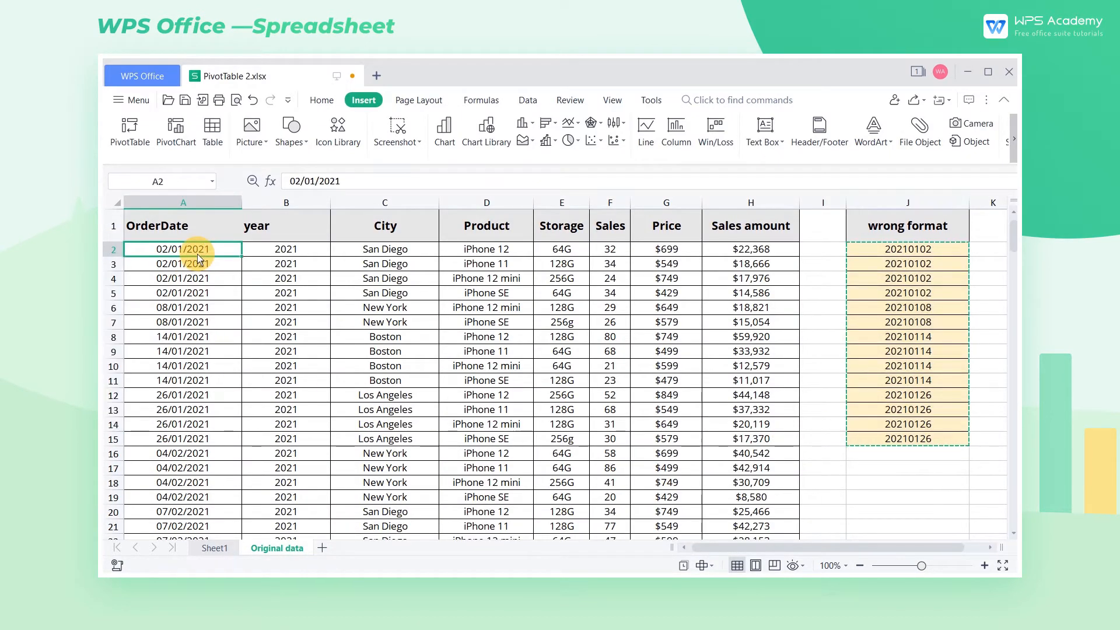
pyautogui.hotkey('ctrl', 'v')
# Step: Refresh all data for the pivot table on Sheet1 and check its last OrderDate rows
pyautogui.click(229, 549)
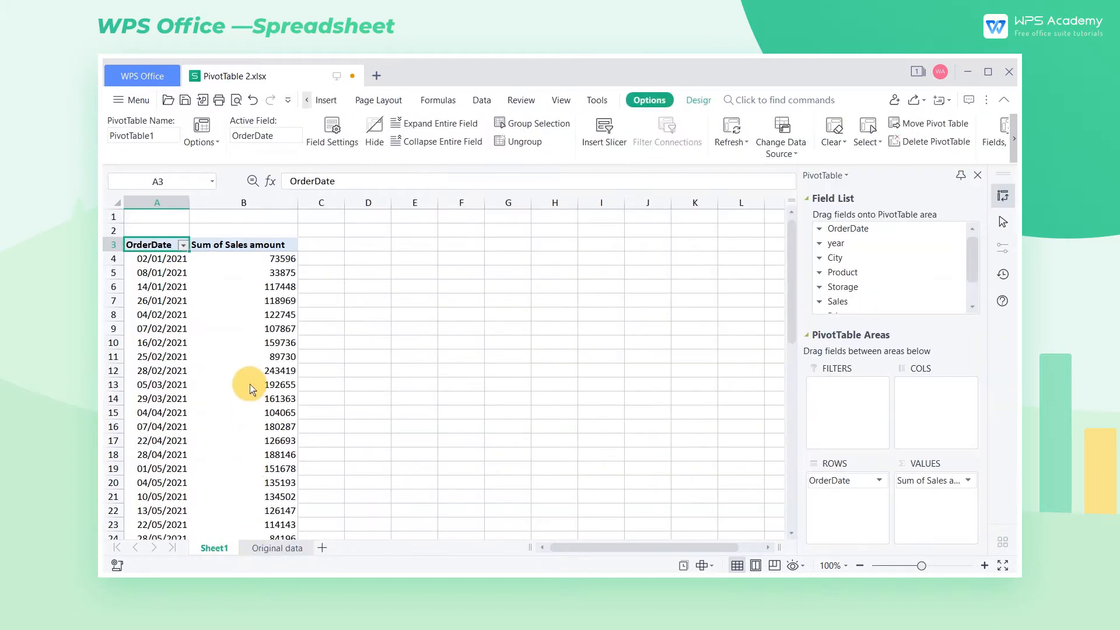
pyautogui.click(736, 145)
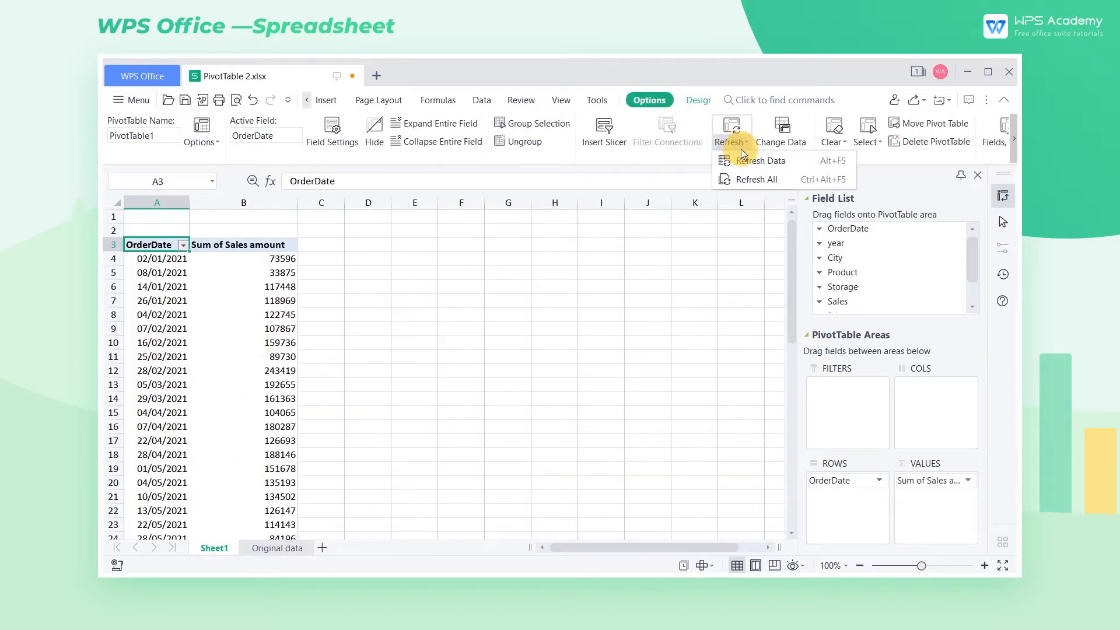
pyautogui.click(756, 177)
pyautogui.moveTo(792, 241); pyautogui.dragTo(801, 435)
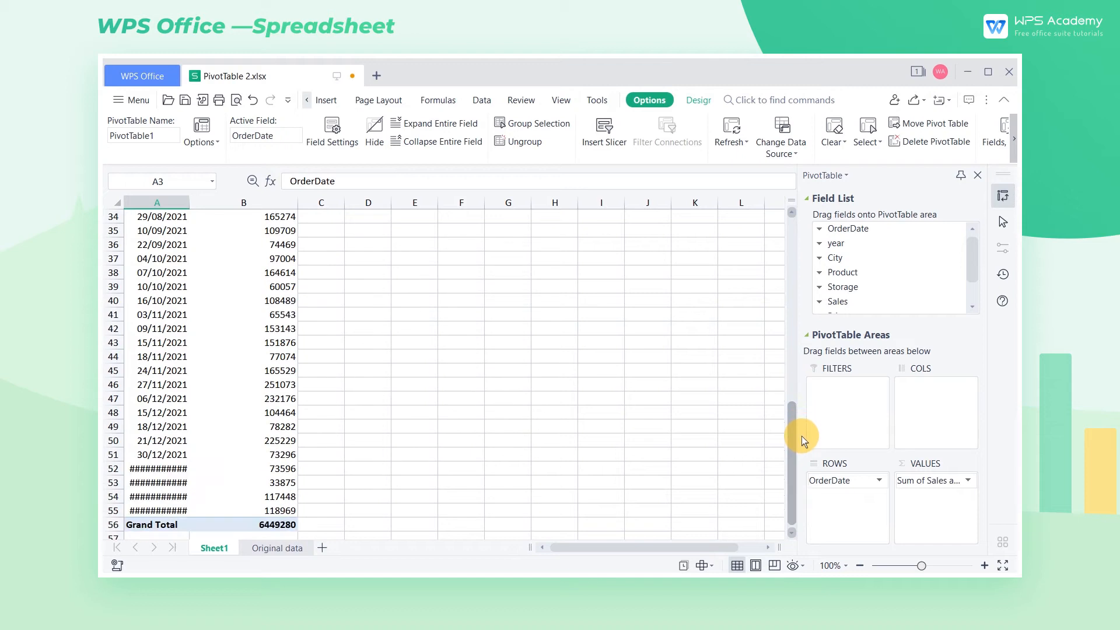
# Step: Try to group the OrderDate values in the pivot table on Sheet1
pyautogui.rightClick(184, 474)
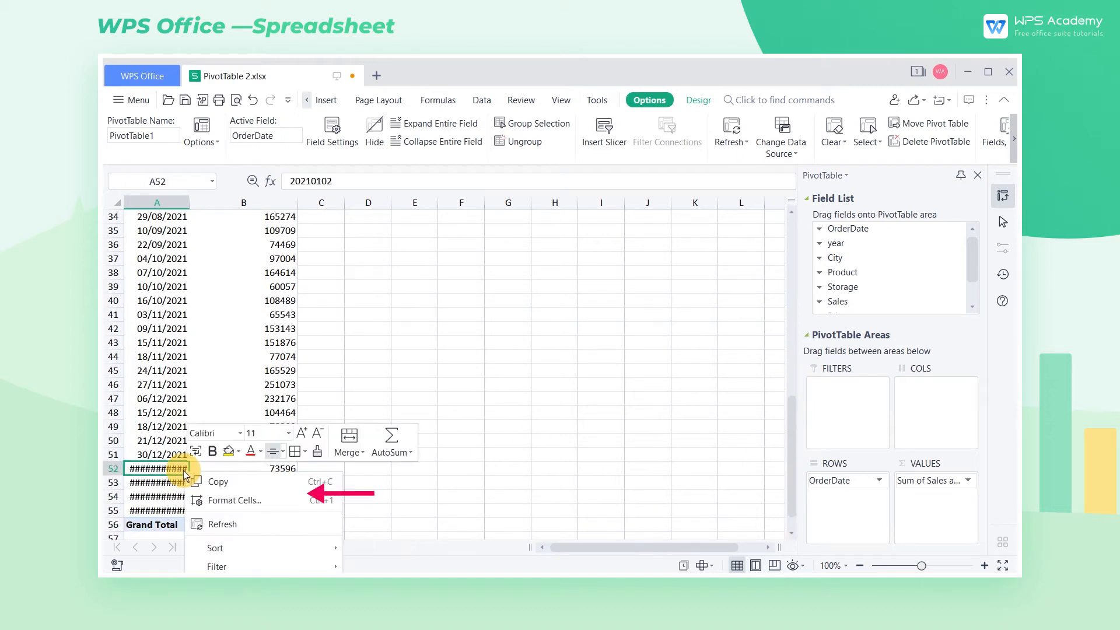
pyautogui.rightClick(160, 235)
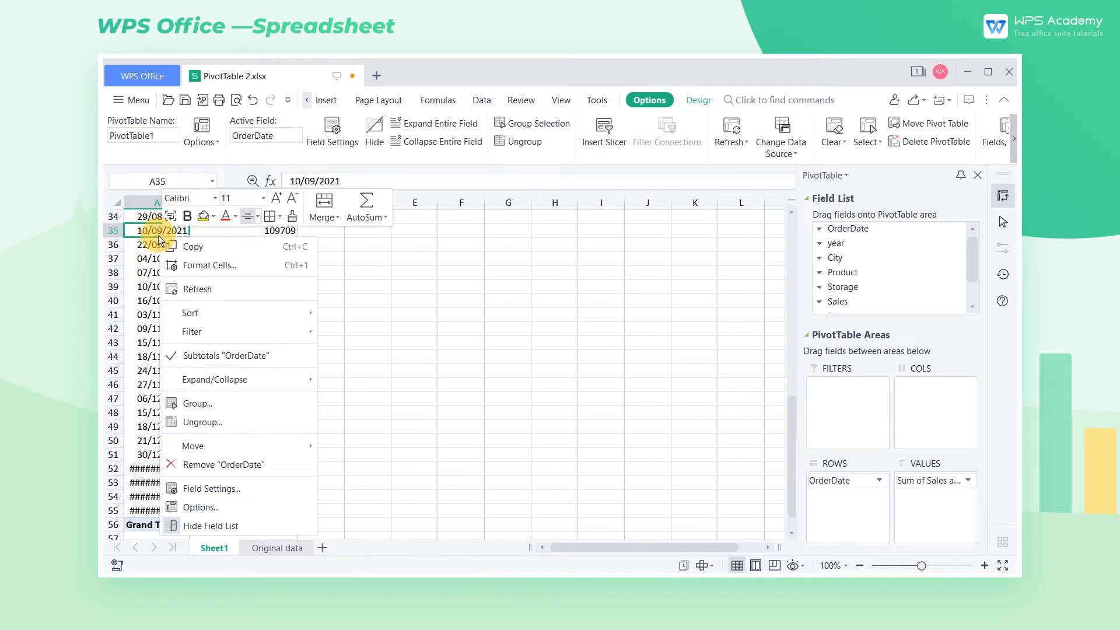
pyautogui.click(224, 398)
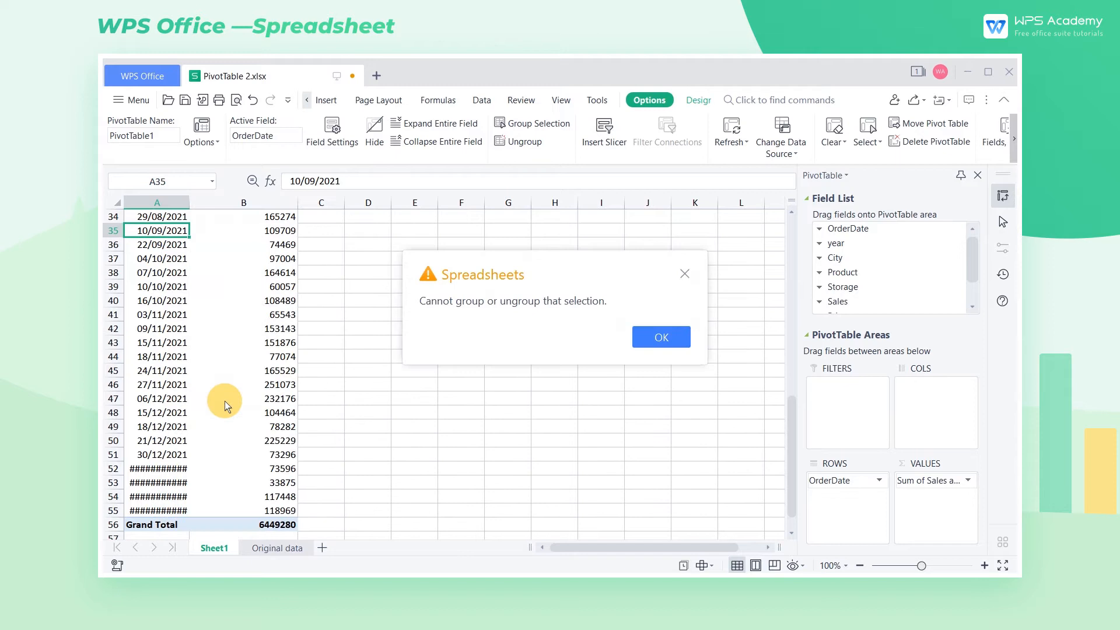
pyautogui.click(654, 337)
# Step: Convert the OrderDate values in A2:A15 of the Original data sheet to YMD dates with Text to Columns
pyautogui.click(279, 548)
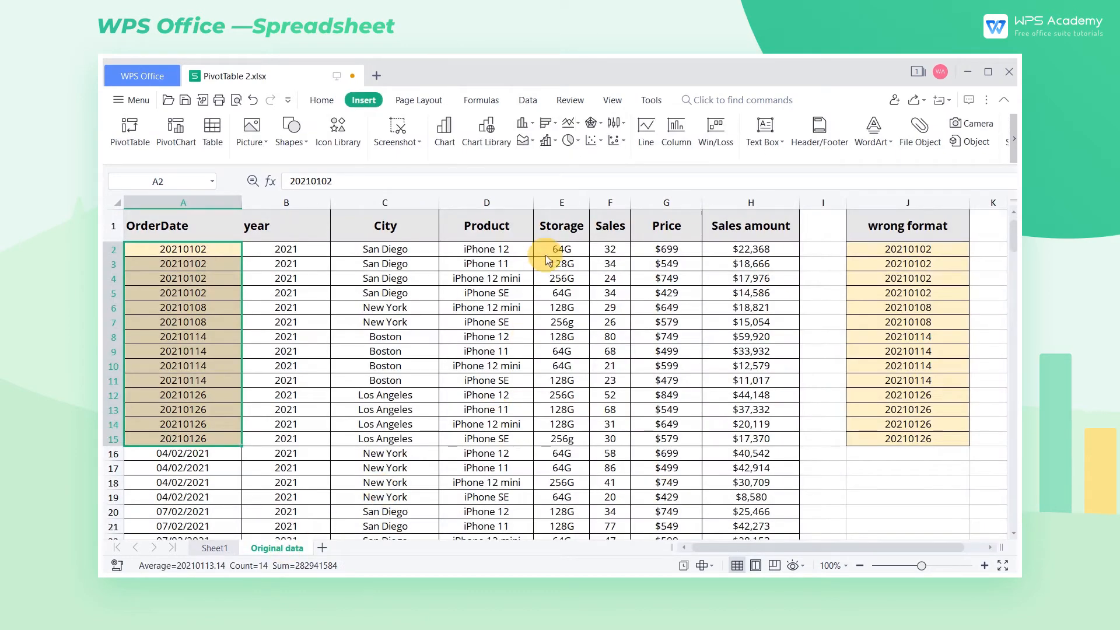
pyautogui.click(527, 100)
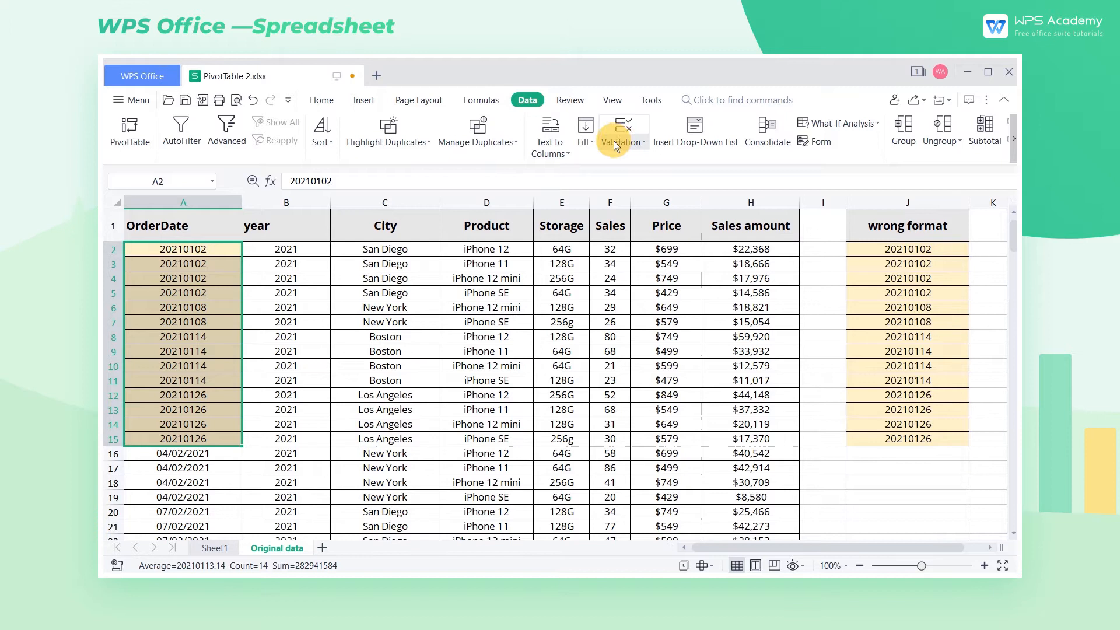
pyautogui.click(562, 154)
pyautogui.click(579, 170)
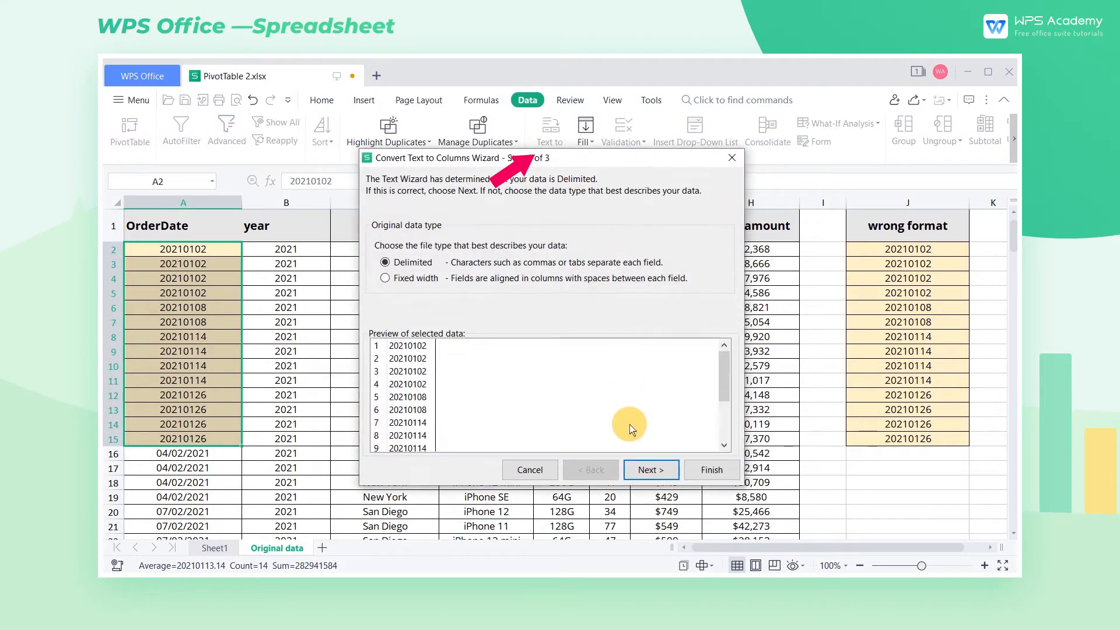
pyautogui.click(643, 469)
pyautogui.click(643, 468)
pyautogui.click(393, 252)
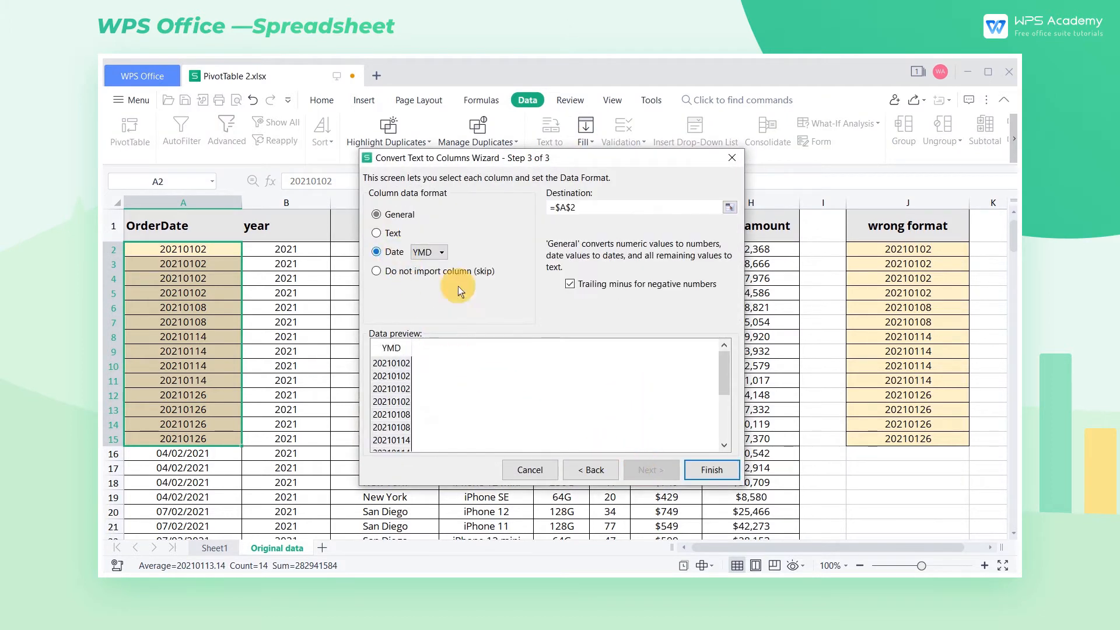
pyautogui.click(713, 470)
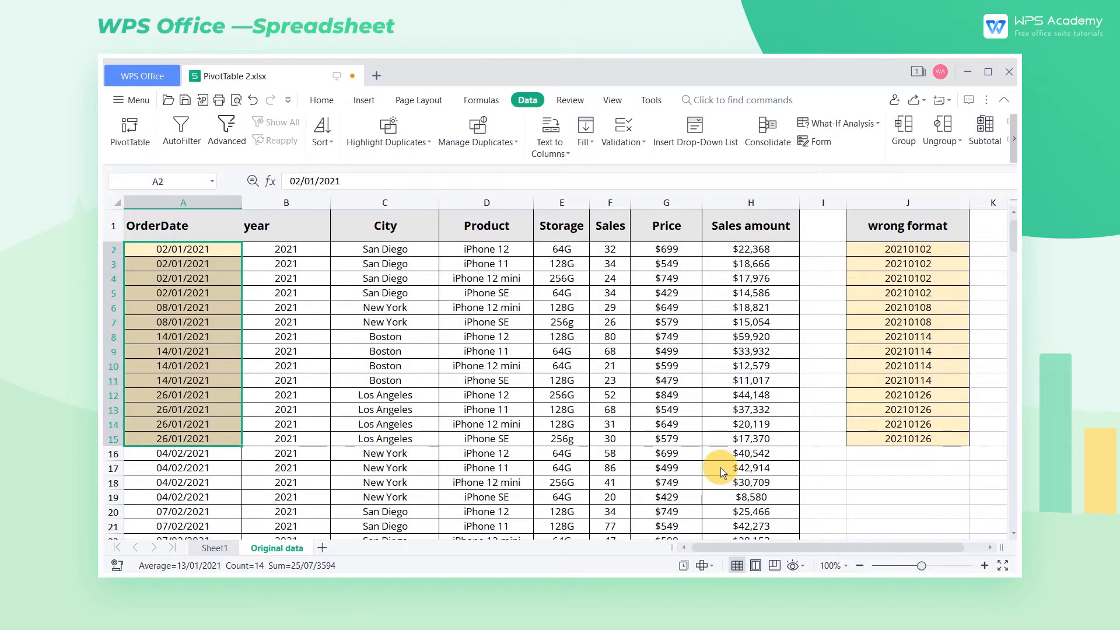
# Step: Refresh all data for the Sheet1 pivot table so it uses the corrected order dates
pyautogui.click(214, 548)
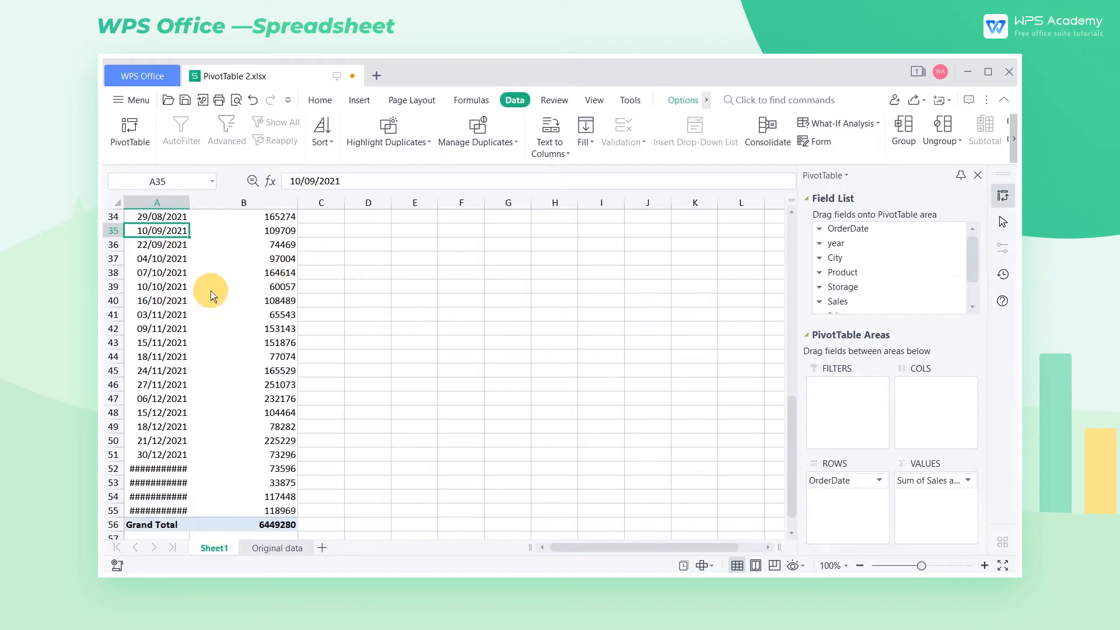
pyautogui.click(295, 259)
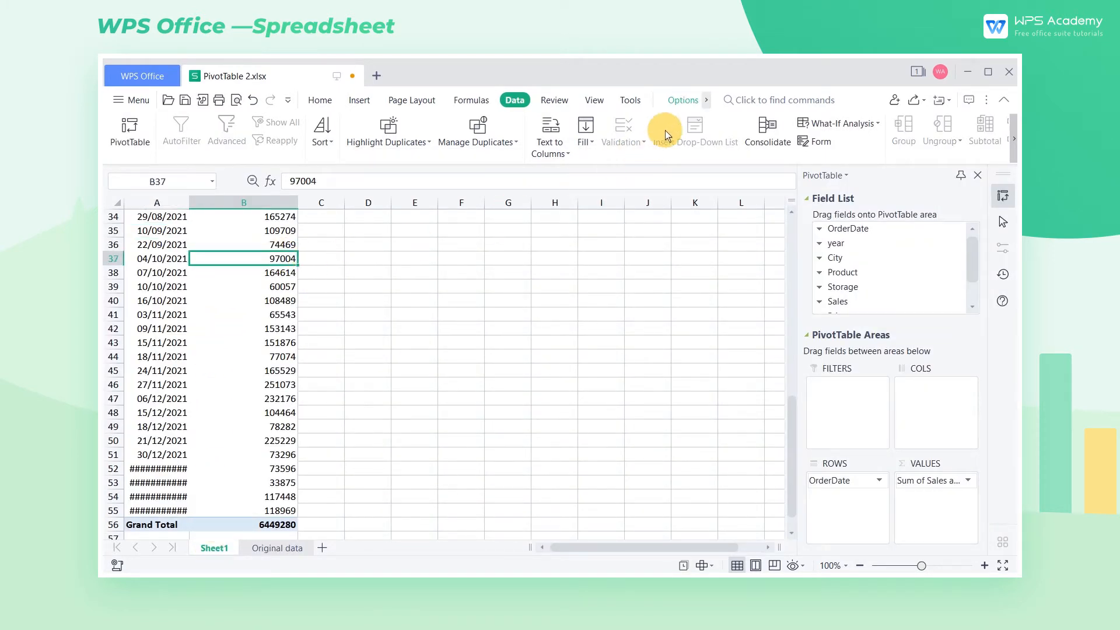
pyautogui.click(681, 100)
pyautogui.click(731, 138)
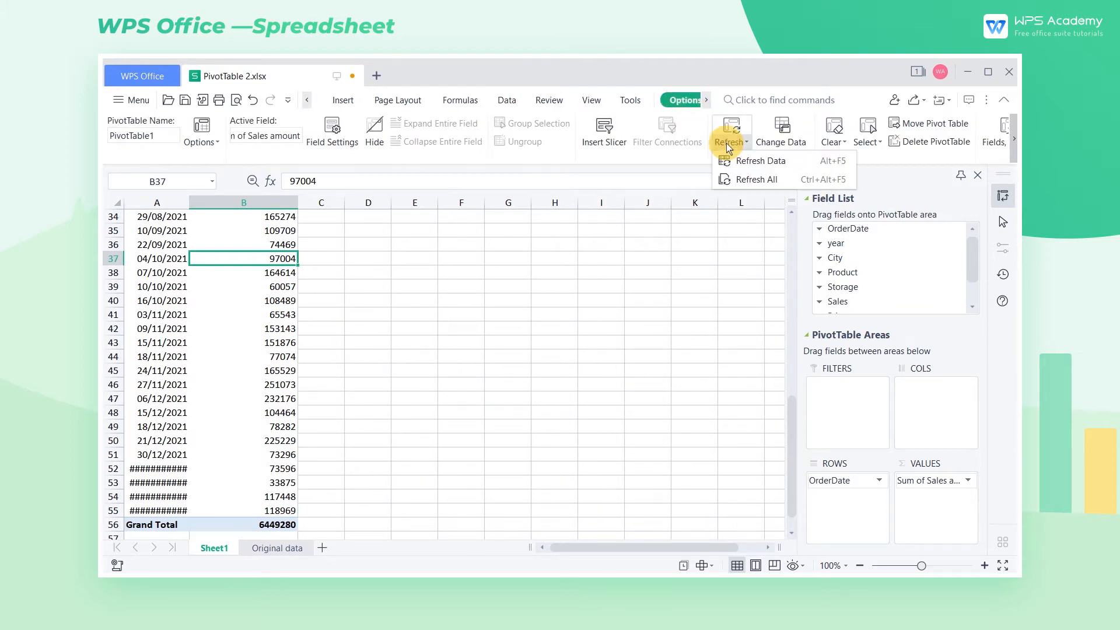
pyautogui.click(753, 181)
pyautogui.moveTo(789, 419); pyautogui.dragTo(788, 220)
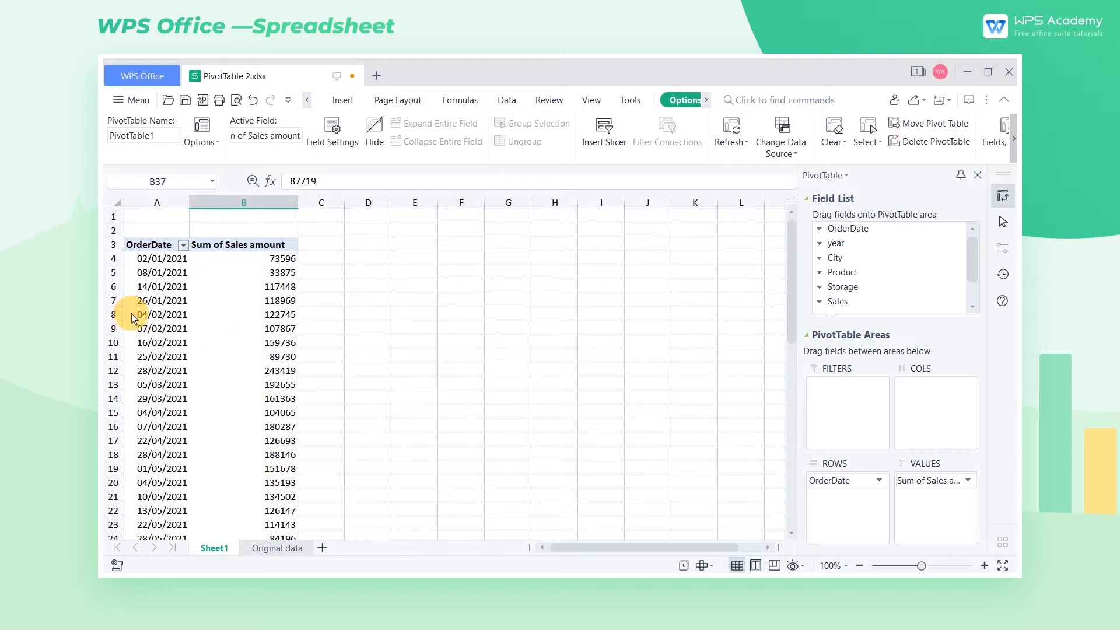
# Step: Group the pivot table's OrderDate field by Quarters only, with Months deselected
pyautogui.rightClick(157, 300)
pyautogui.click(236, 459)
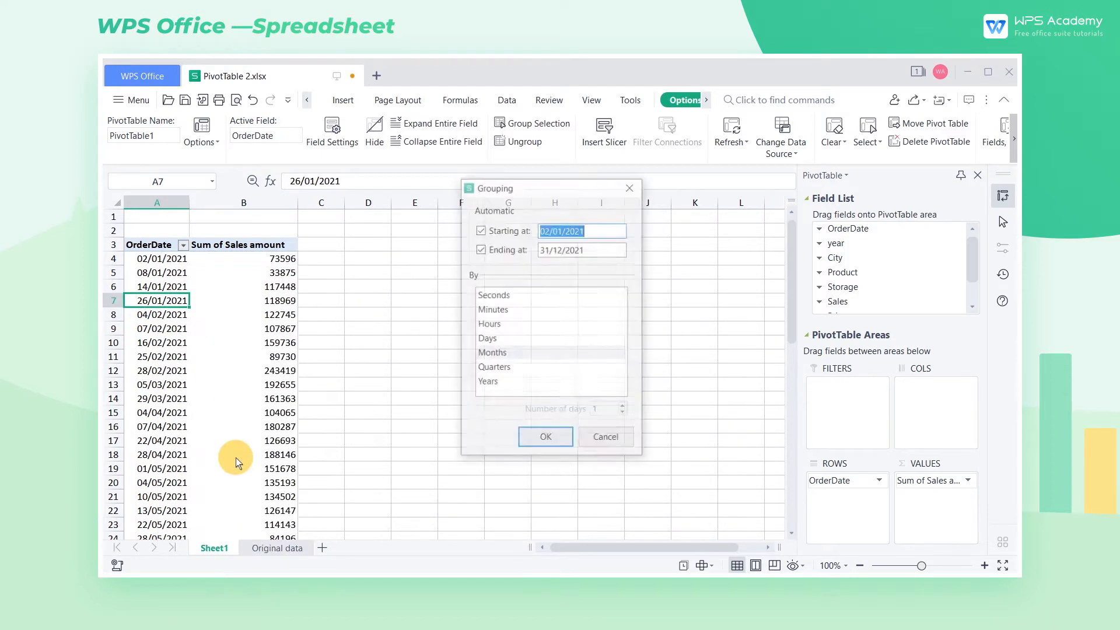
pyautogui.click(491, 370)
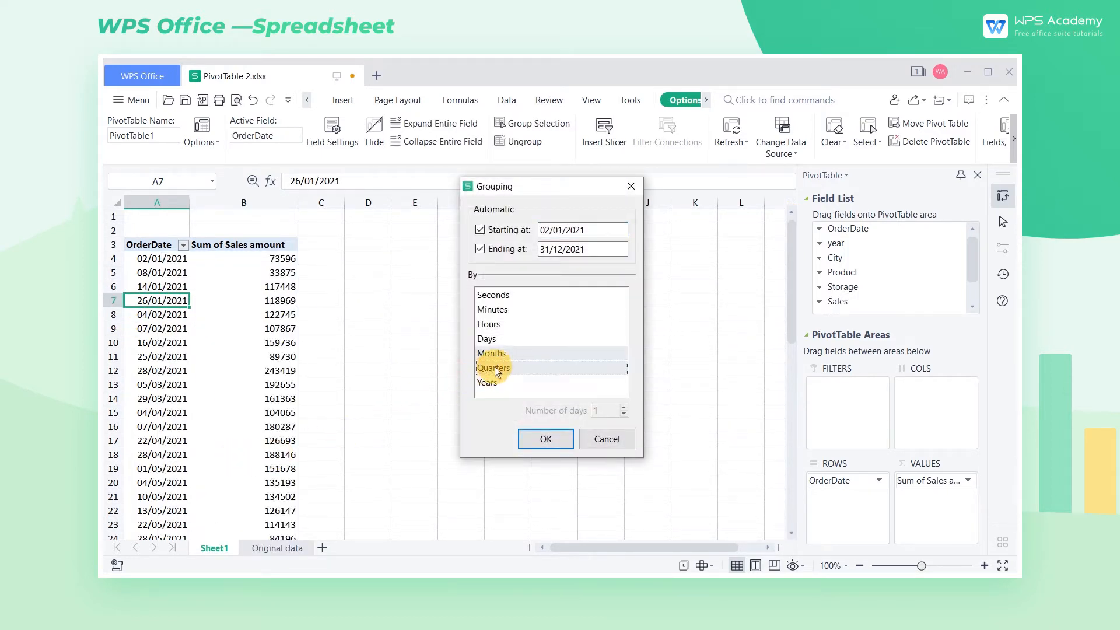
pyautogui.click(503, 355)
pyautogui.click(544, 438)
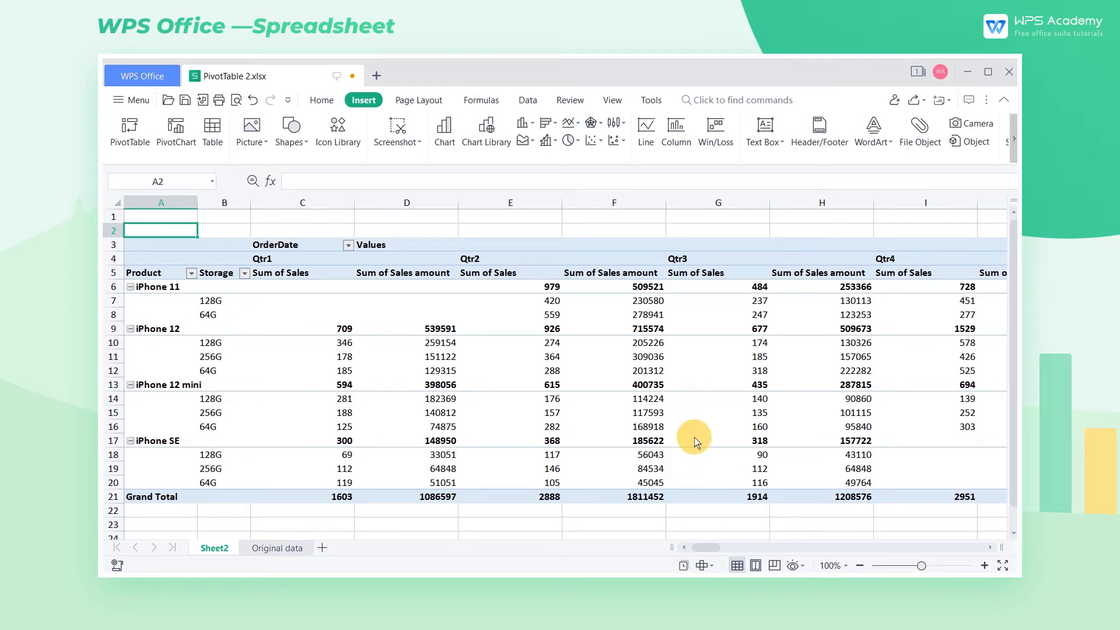
# Step: Try an orange Light style on the Sheet2 pivot table, and finally apply the dark blue Medium style
pyautogui.click(652, 344)
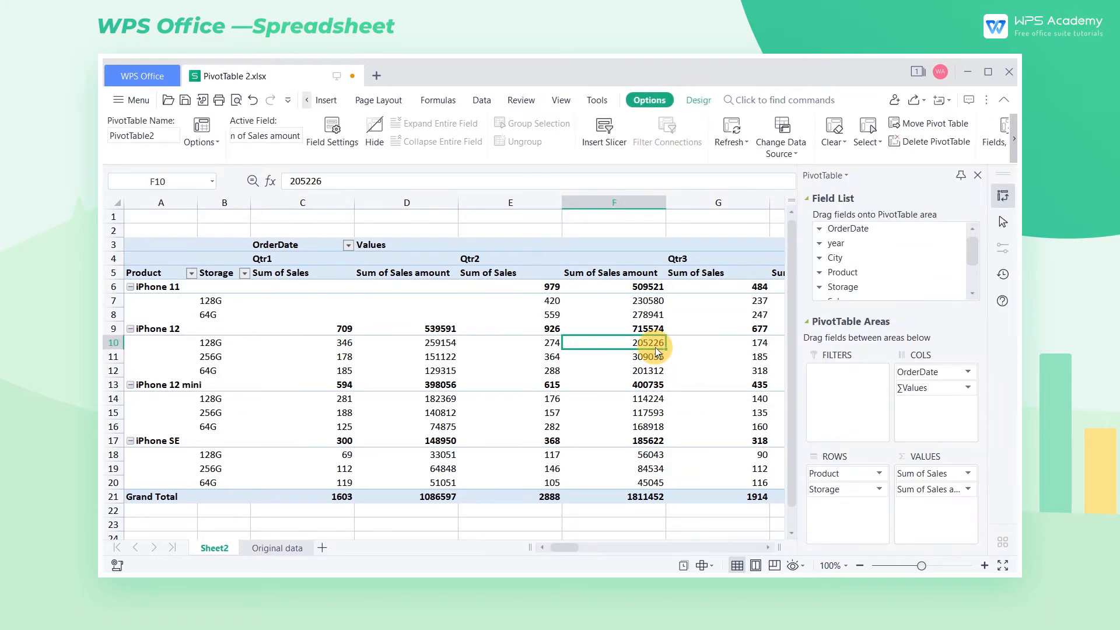
pyautogui.click(694, 102)
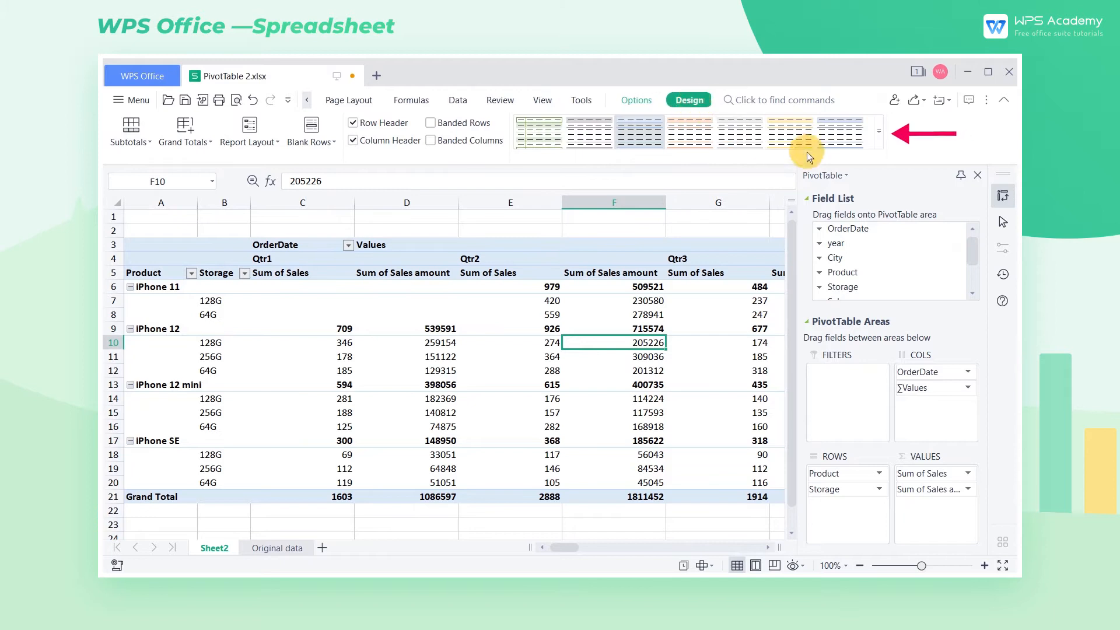
pyautogui.click(880, 134)
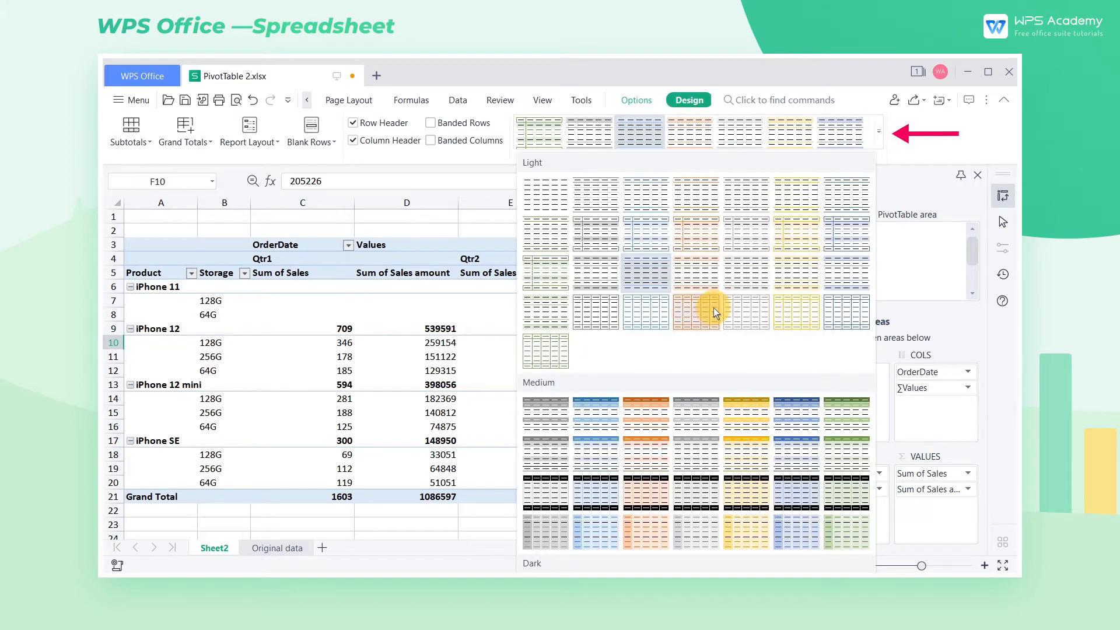
pyautogui.click(712, 310)
pyautogui.click(878, 134)
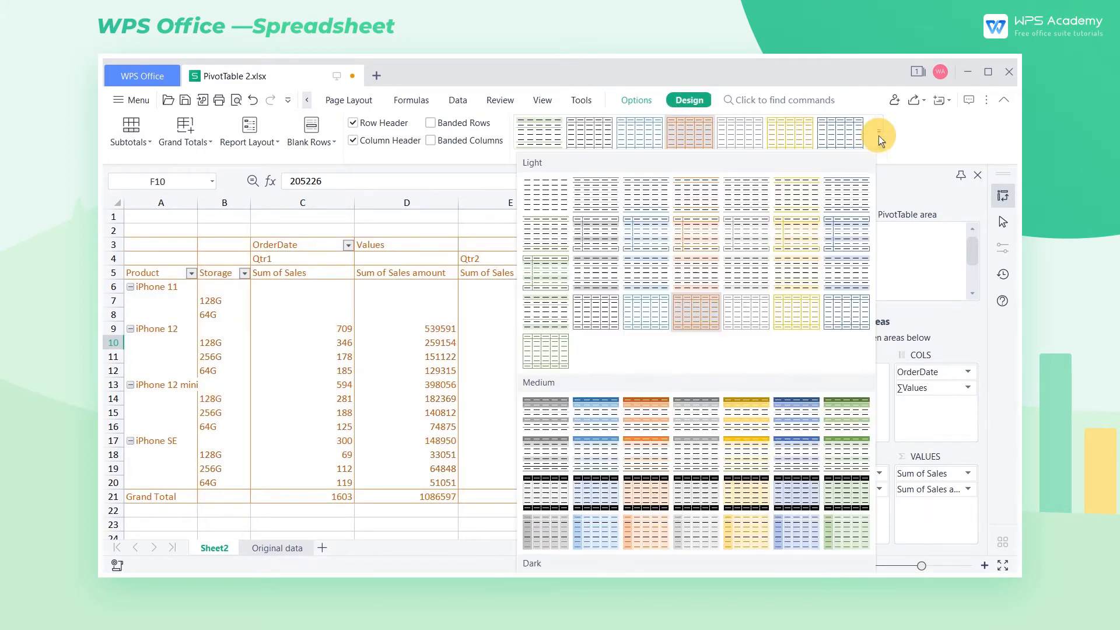
pyautogui.click(793, 410)
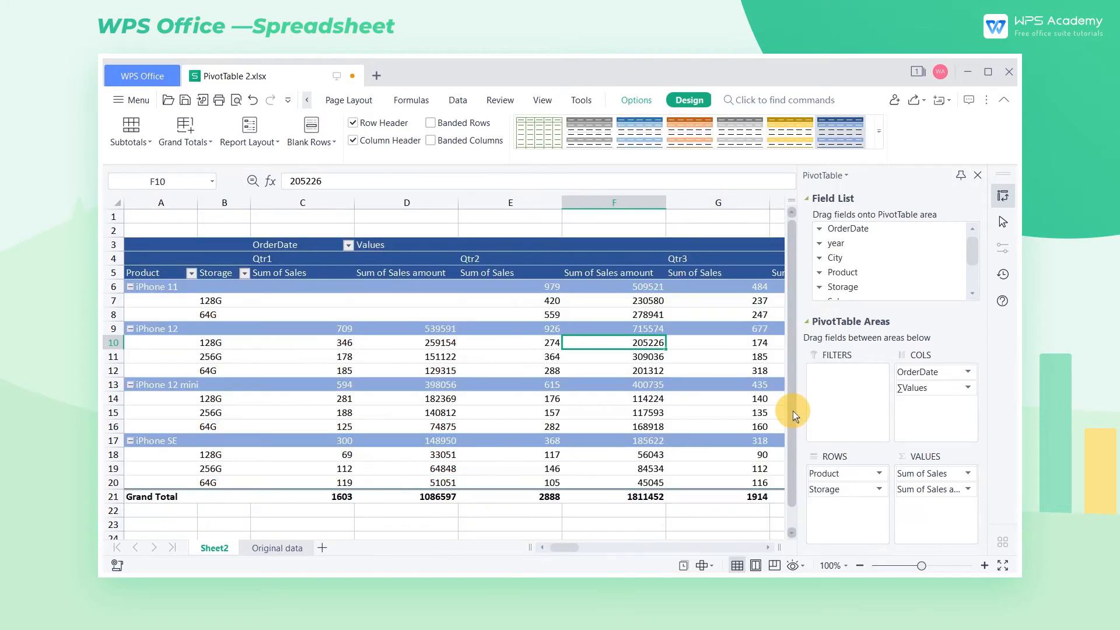
# Step: Try switching the pivot table's Row Header, Banded Rows and Banded Columns options, restoring each one
pyautogui.click(353, 123)
pyautogui.click(354, 124)
pyautogui.click(431, 123)
pyautogui.click(432, 123)
pyautogui.click(431, 141)
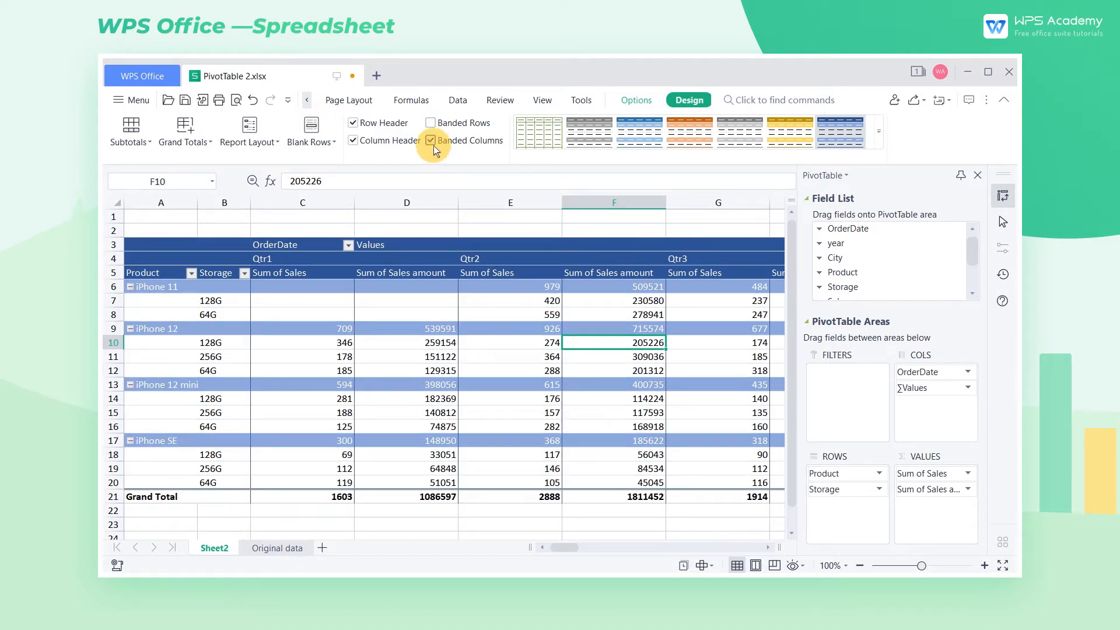
pyautogui.click(433, 146)
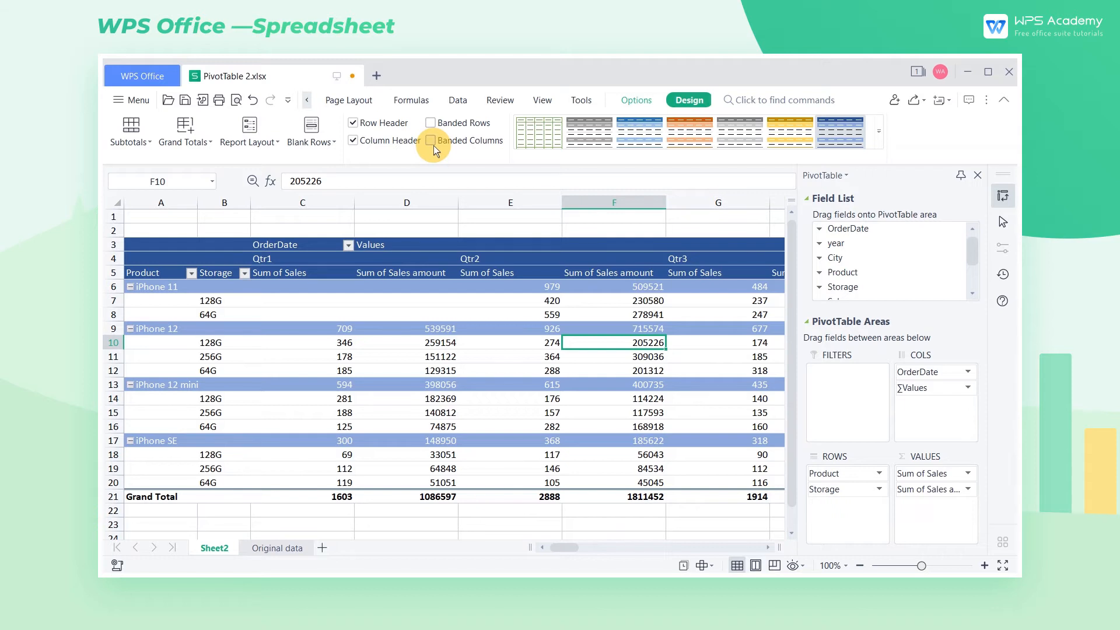
# Step: Try the pivot table's subtotals at the bottom of each group, and finally set them to Do Not Show Subtotals
pyautogui.click(138, 144)
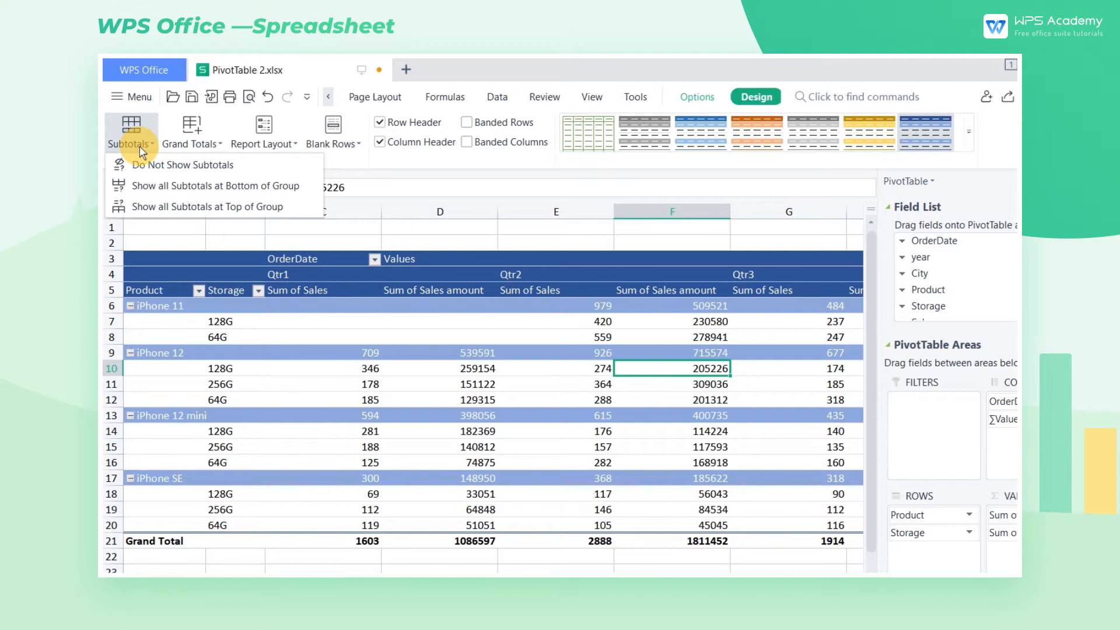
pyautogui.click(189, 187)
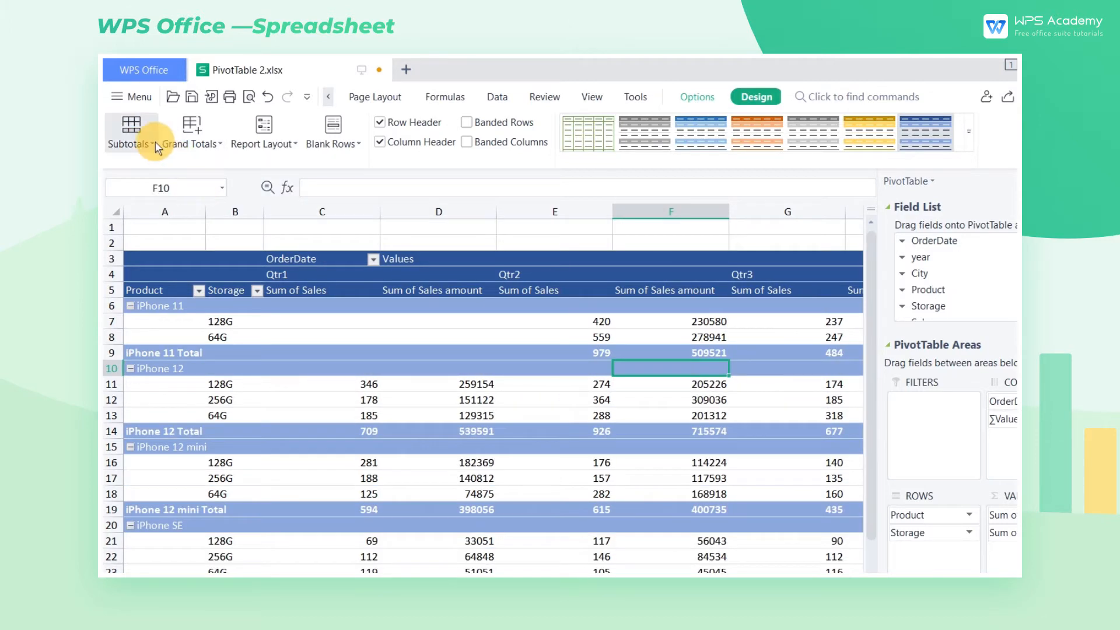
pyautogui.click(128, 140)
pyautogui.click(183, 169)
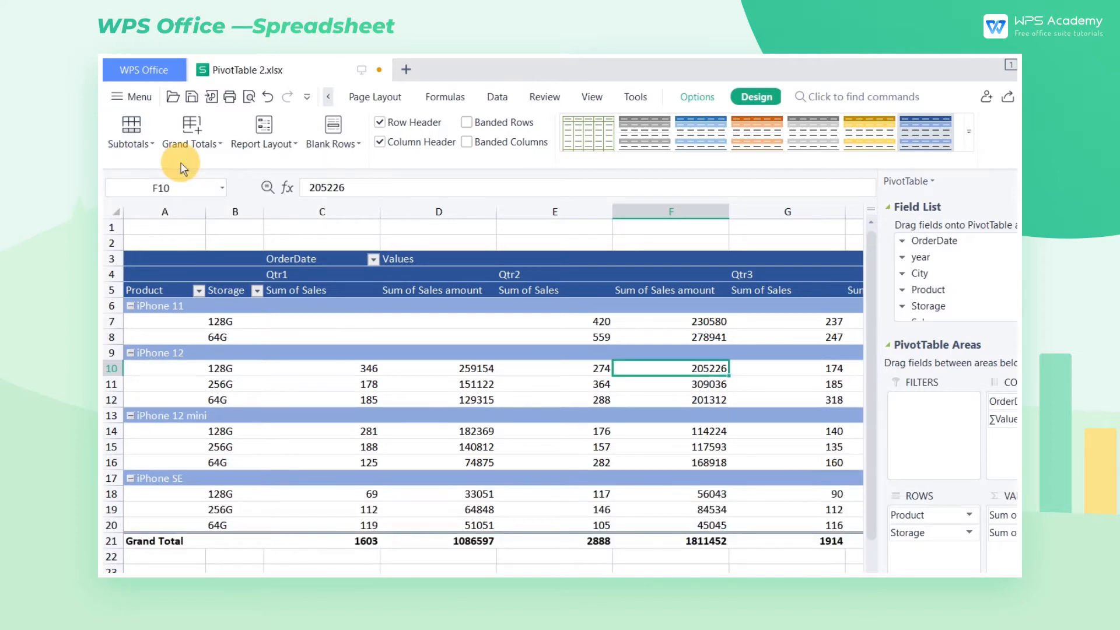
# Step: Inspect the pivot table's grand total column and row, and set the grand totals to On for Columns Only
pyautogui.hscroll(10, 493, 388)
pyautogui.hscroll(-4, 493, 388)
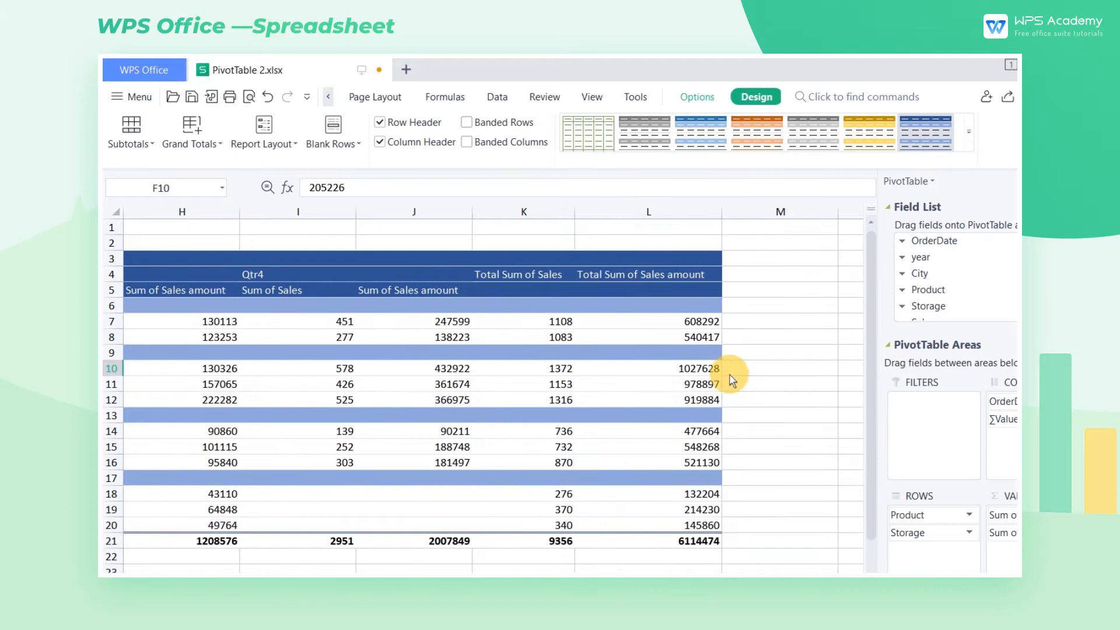
pyautogui.click(686, 211)
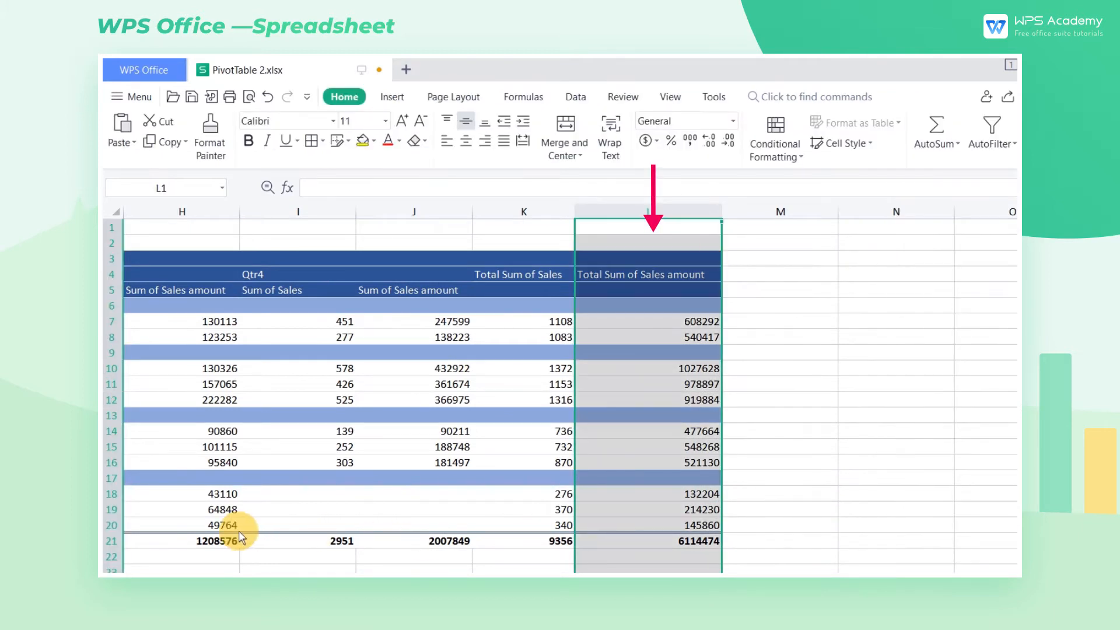
pyautogui.click(111, 541)
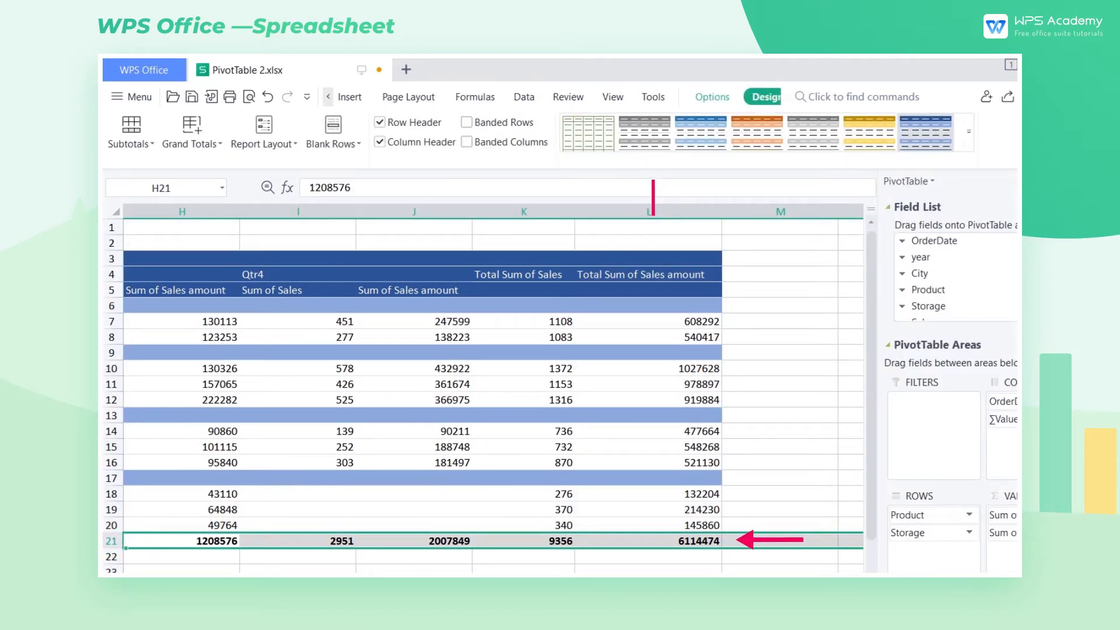
pyautogui.click(198, 140)
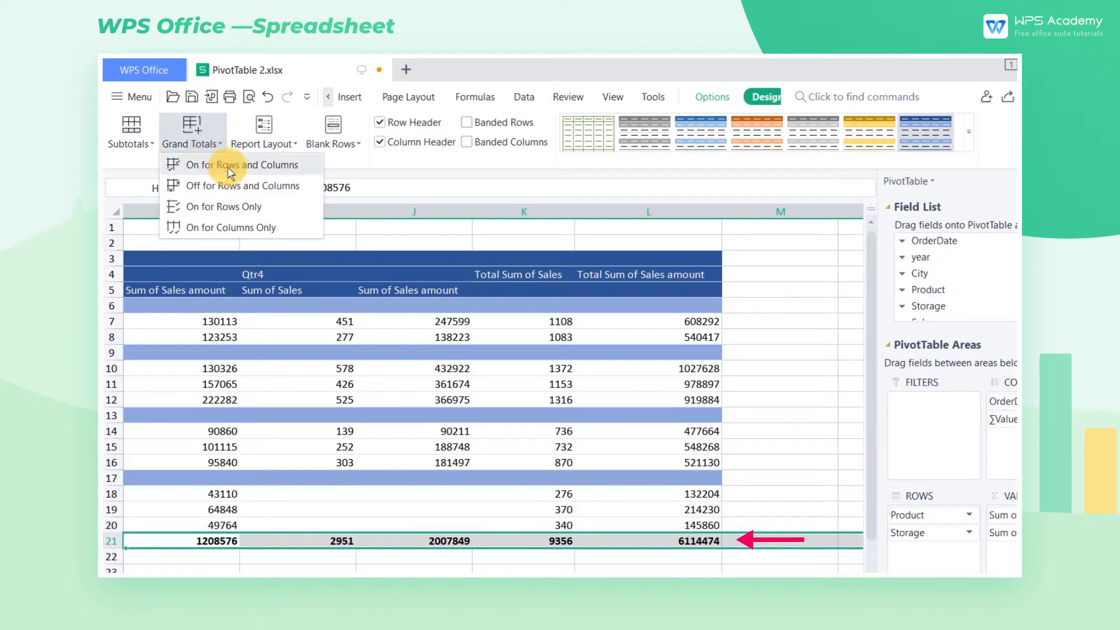
pyautogui.click(261, 229)
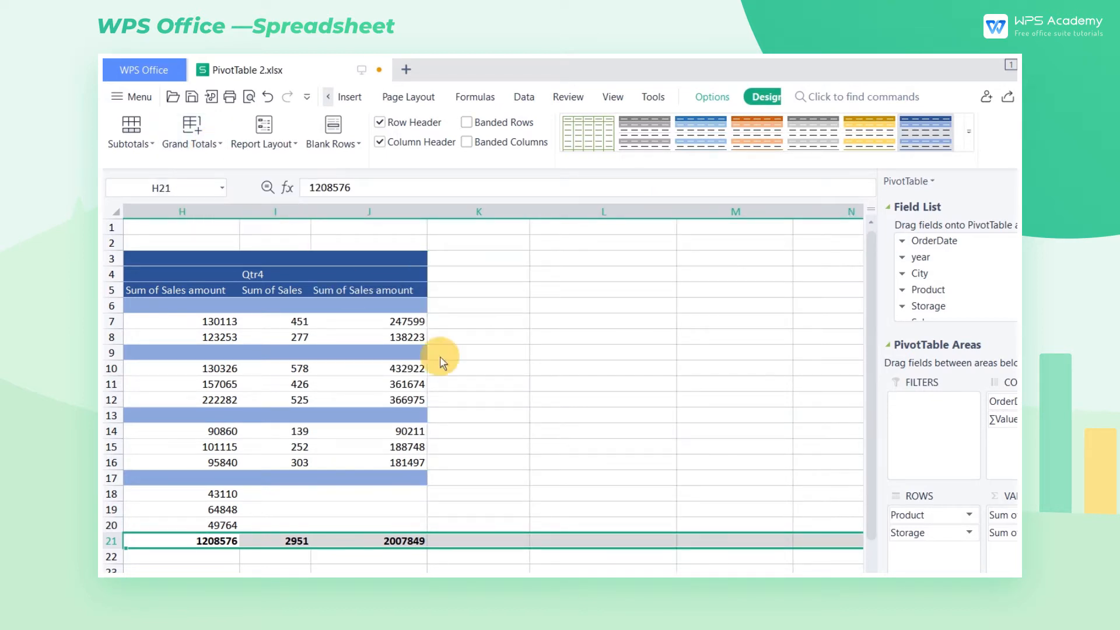
pyautogui.hscroll(-5, 493, 397)
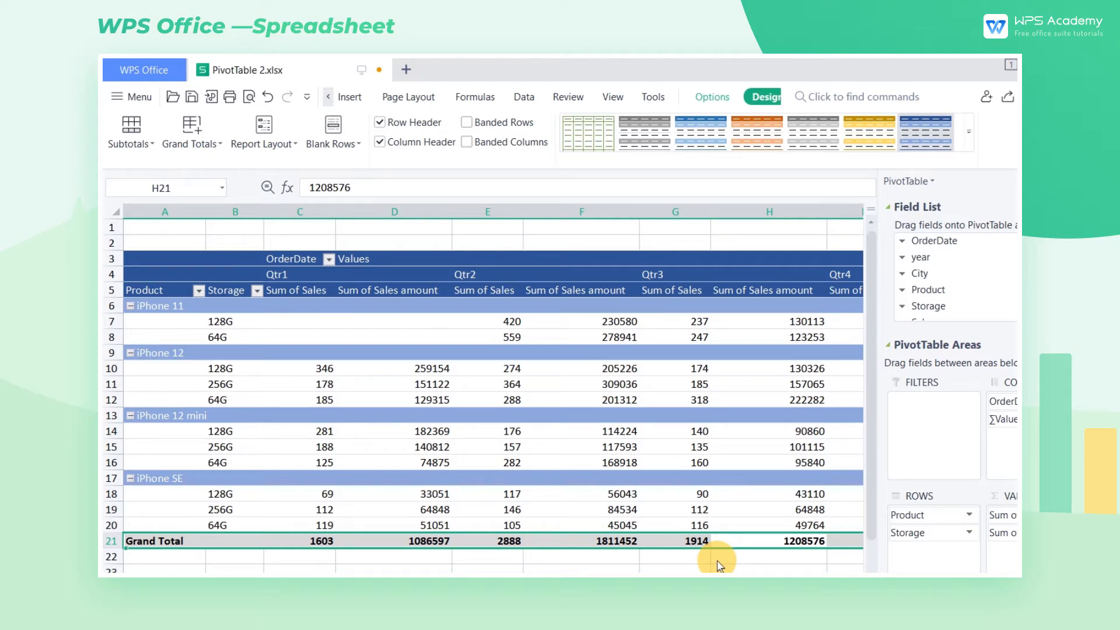
# Step: Change the pivot table's report layout to Tabular Form
pyautogui.click(270, 143)
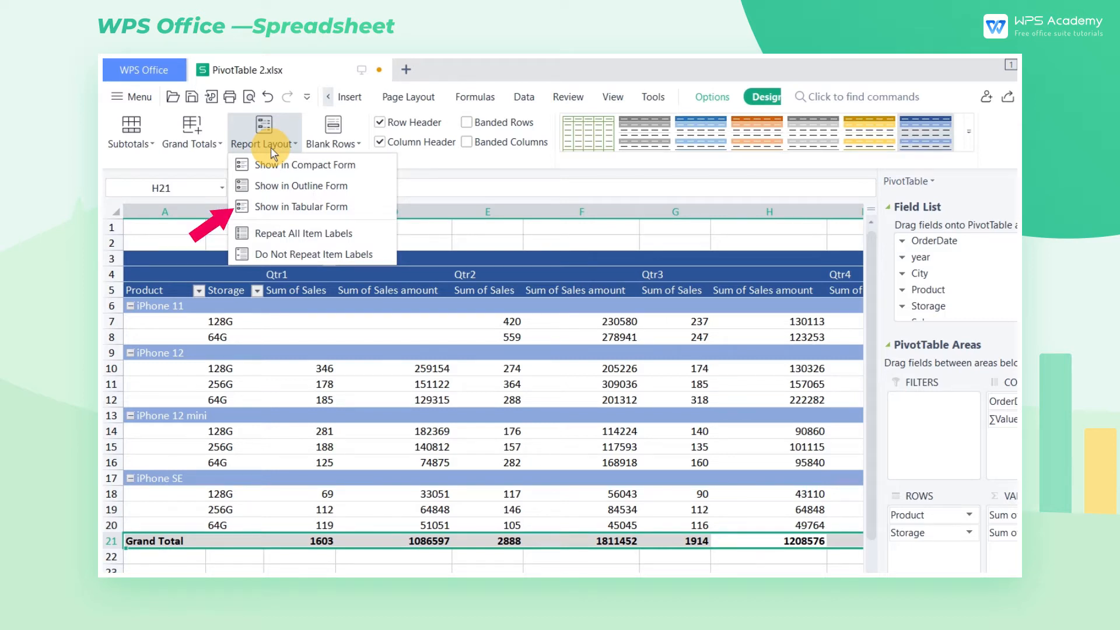
pyautogui.click(316, 205)
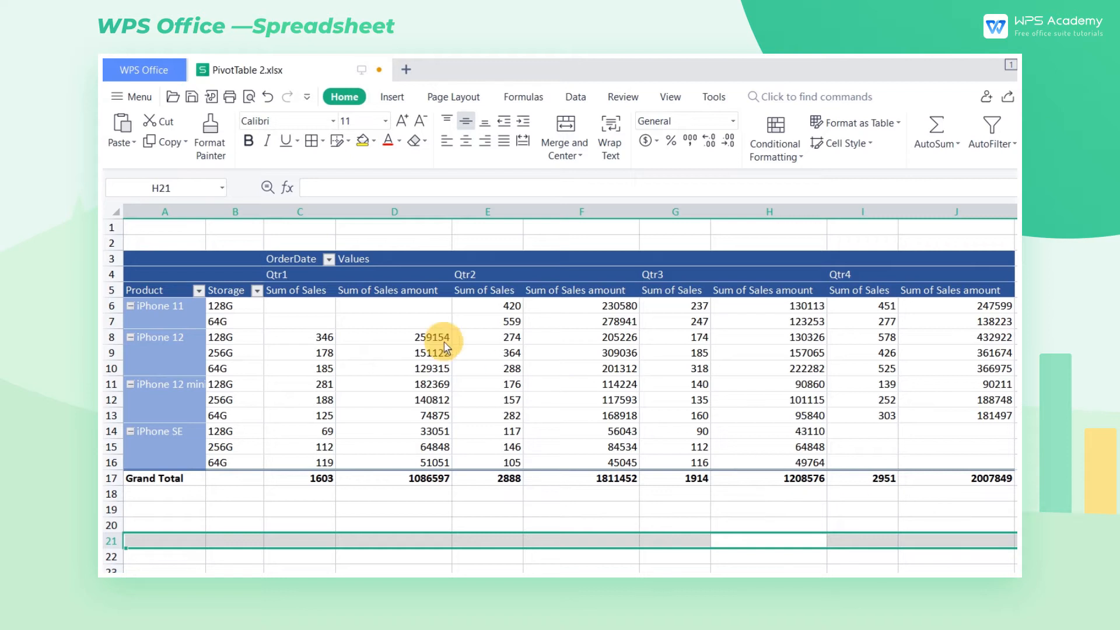
# Step: Rename the Sum of Sales value field as Sales with a leading space
pyautogui.doubleClick(307, 292)
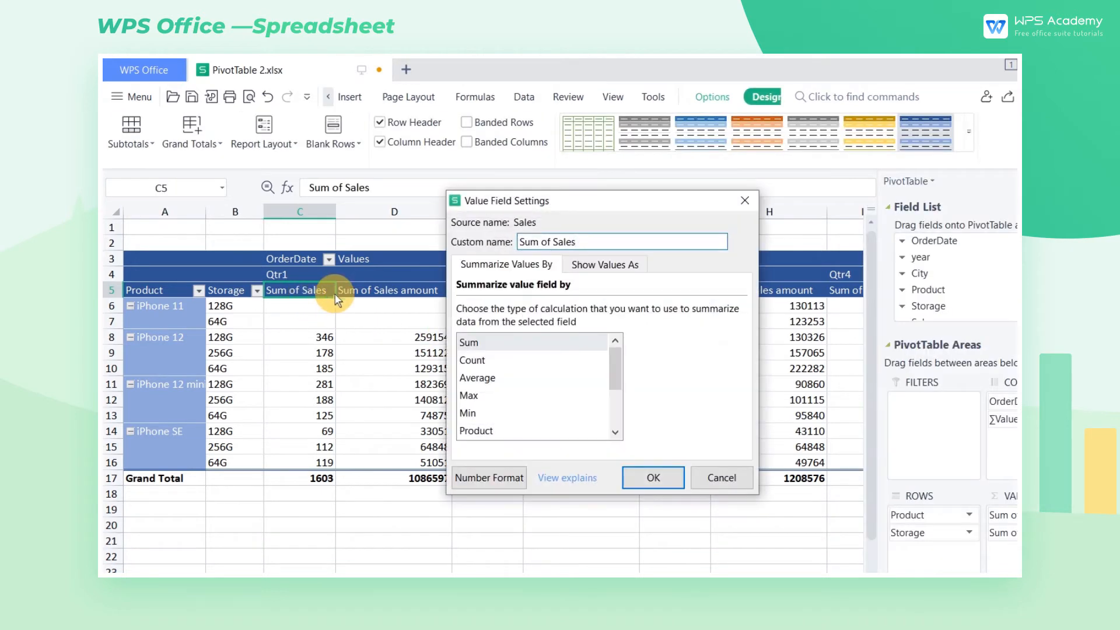
pyautogui.moveTo(551, 241); pyautogui.dragTo(514, 243)
pyautogui.press('BackSpace')
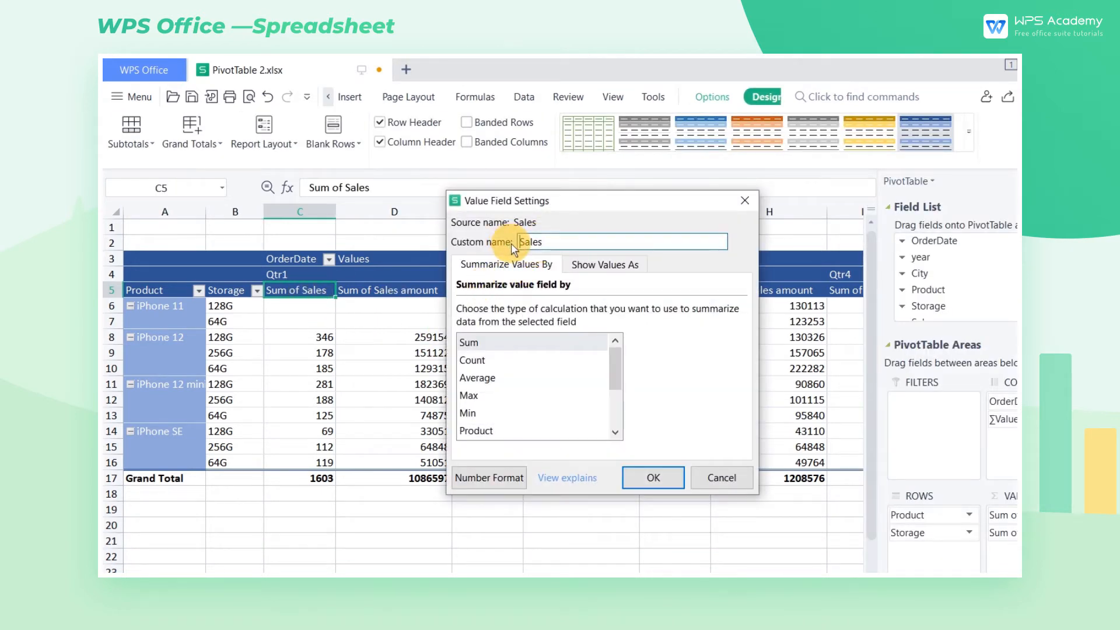
pyautogui.click(667, 477)
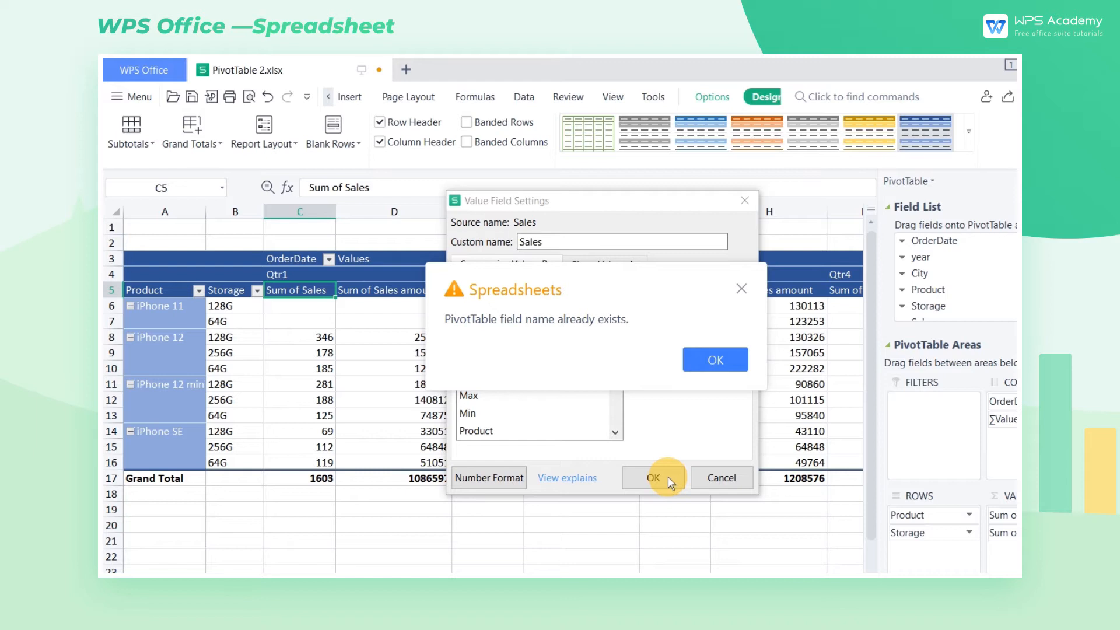
pyautogui.click(727, 359)
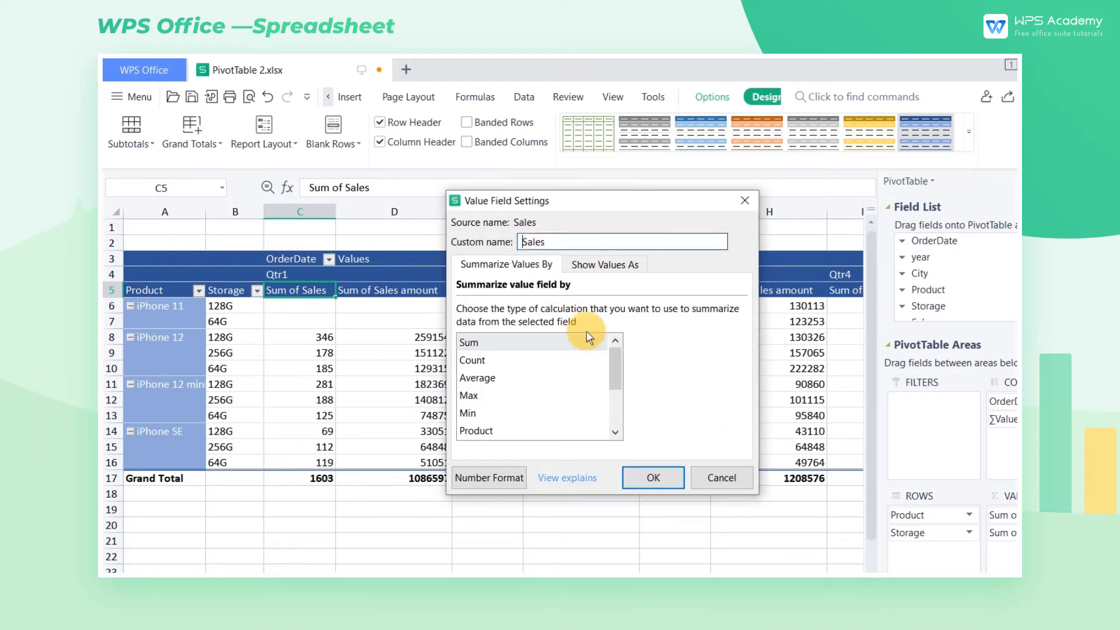
pyautogui.click(649, 472)
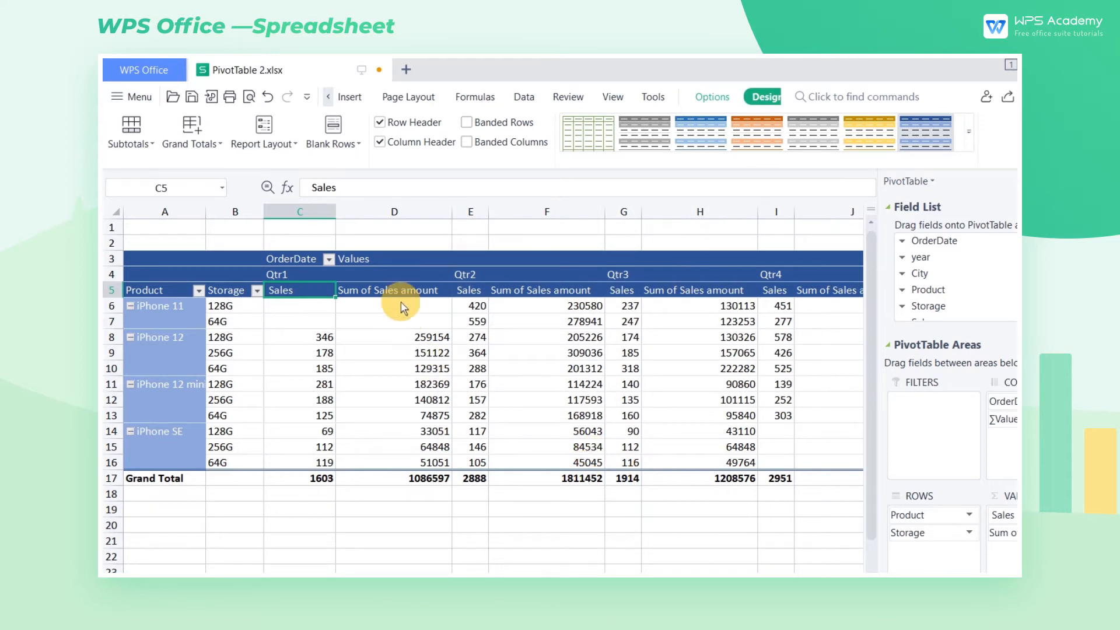
# Step: Rename the Sum of Sales amount value field as Sales amount with a leading space
pyautogui.doubleClick(407, 292)
pyautogui.moveTo(551, 243); pyautogui.dragTo(416, 234)
pyautogui.press('BackSpace')
pyautogui.click(655, 479)
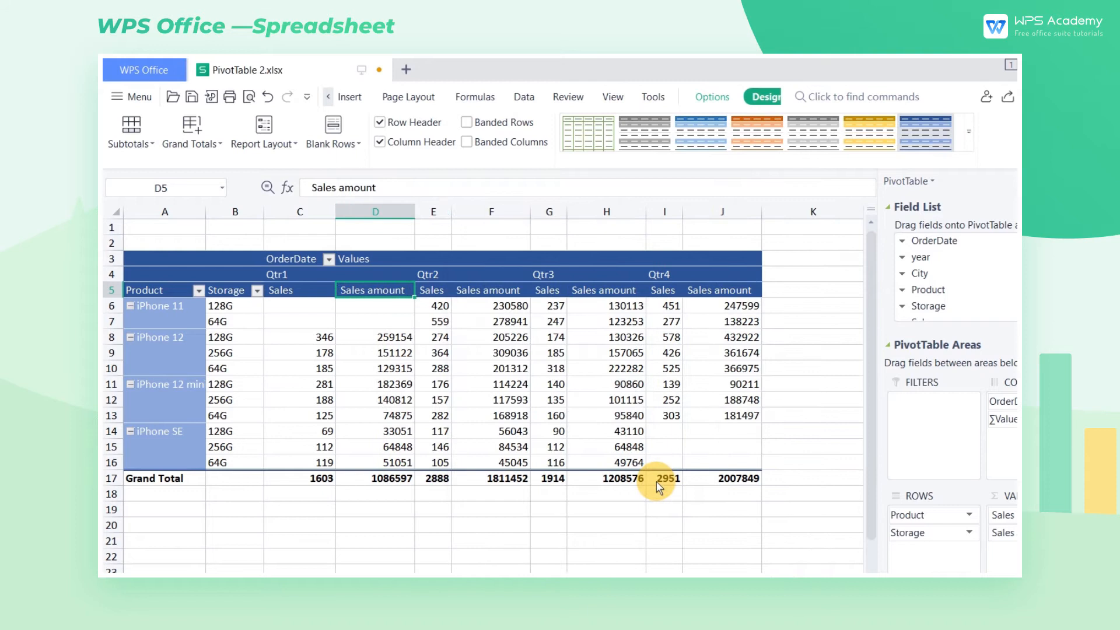
# Step: Hide the pivot table's expand/collapse (+/-) buttons and its field headers
pyautogui.click(703, 97)
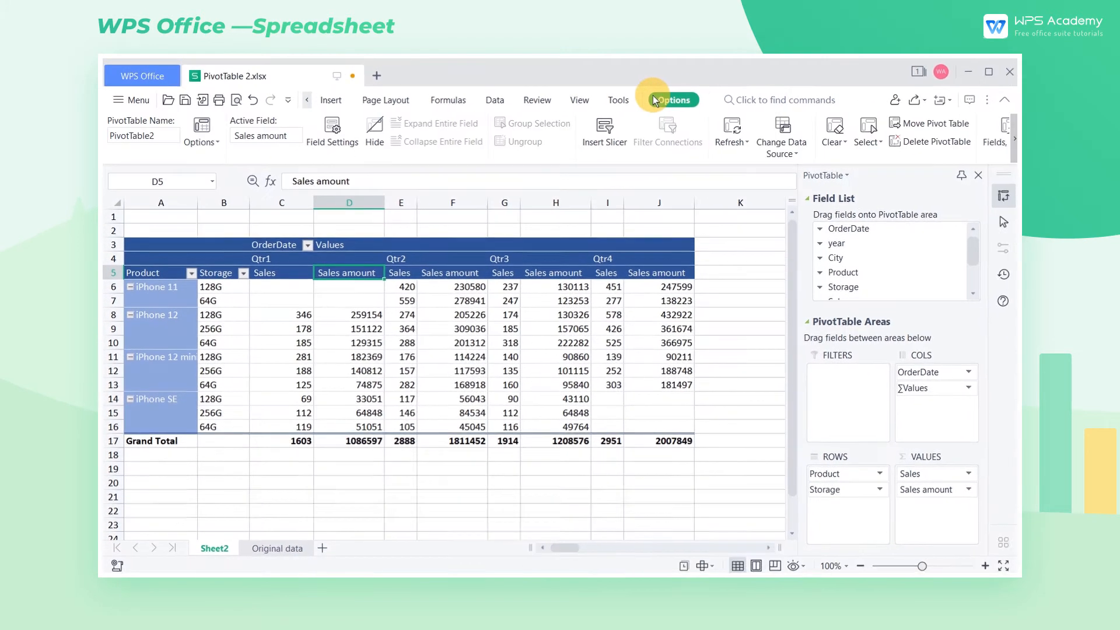
pyautogui.click(1012, 150)
pyautogui.click(949, 140)
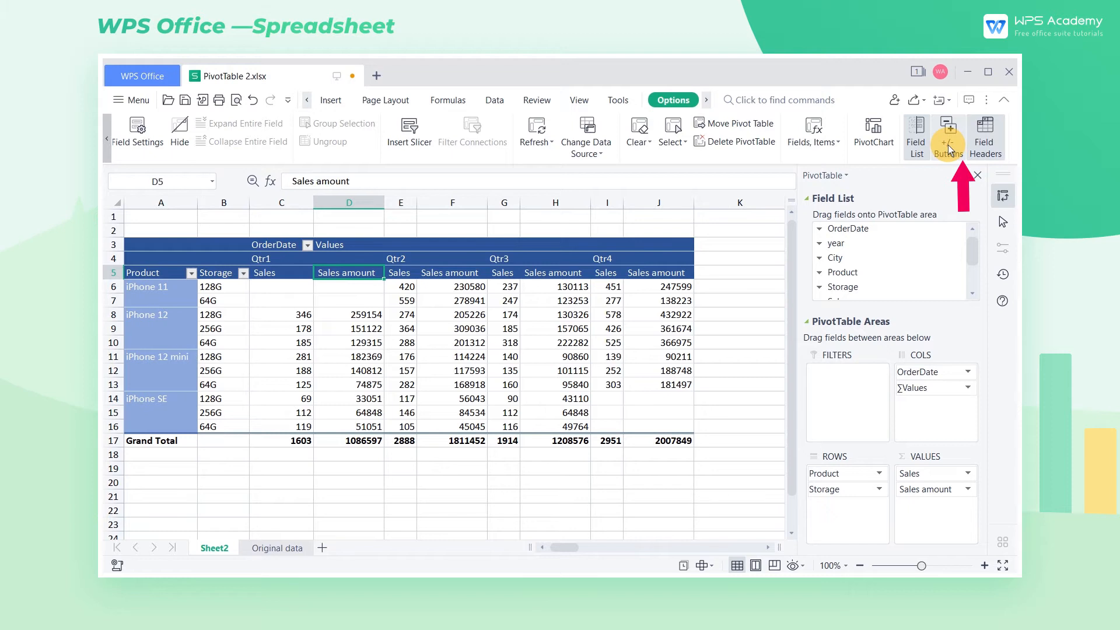
pyautogui.click(989, 141)
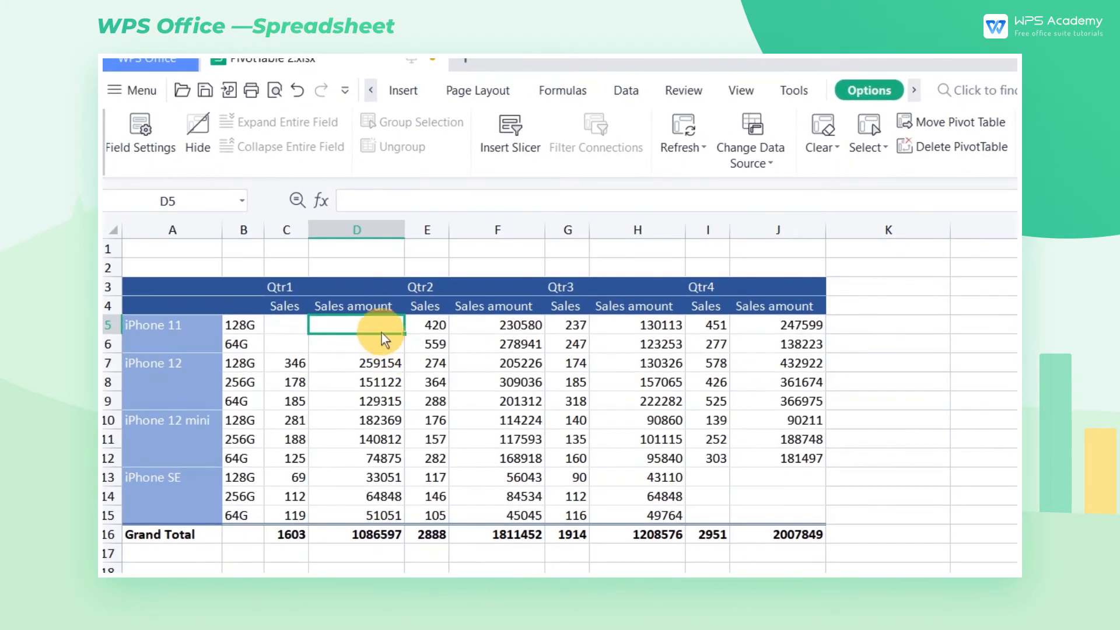
# Step: Set the pivot table's options to show 0 for empty cells
pyautogui.rightClick(384, 327)
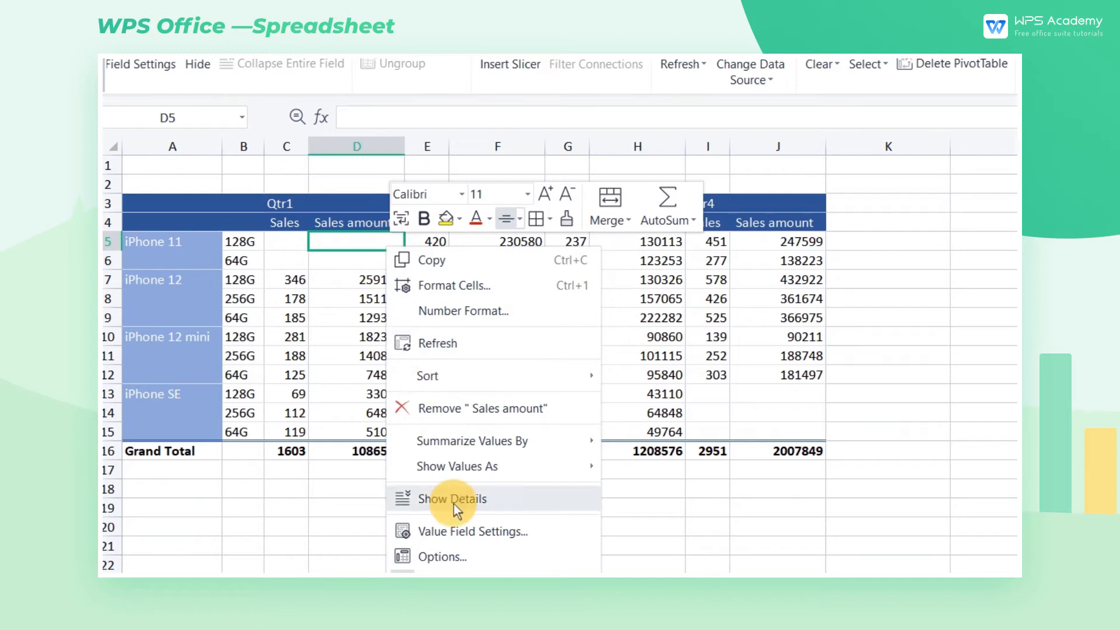
pyautogui.click(466, 556)
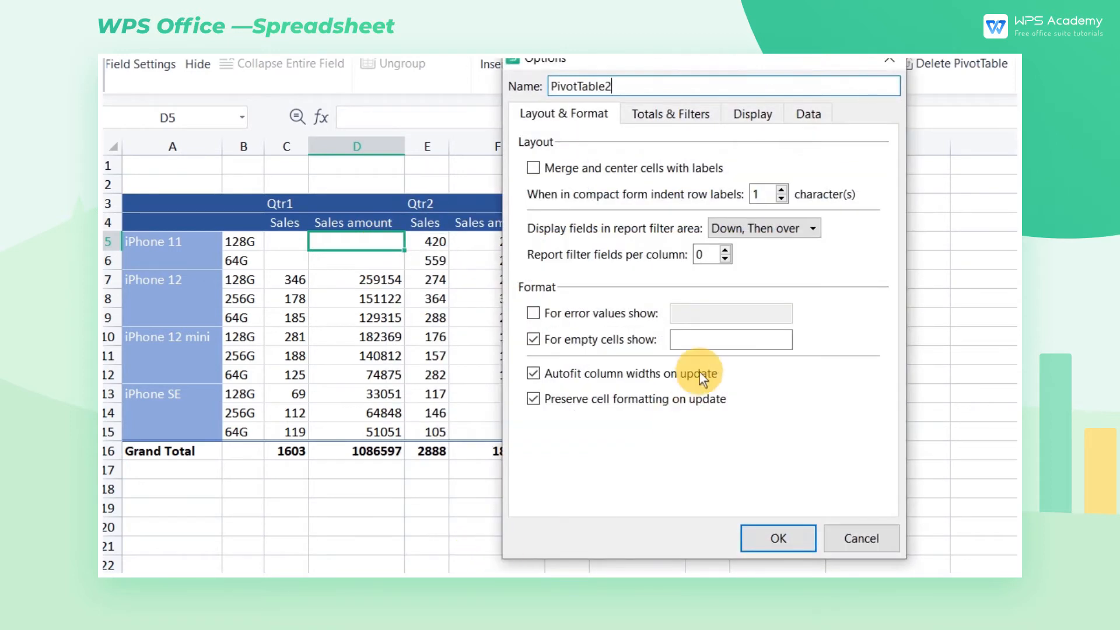
pyautogui.click(720, 337)
pyautogui.write('0')
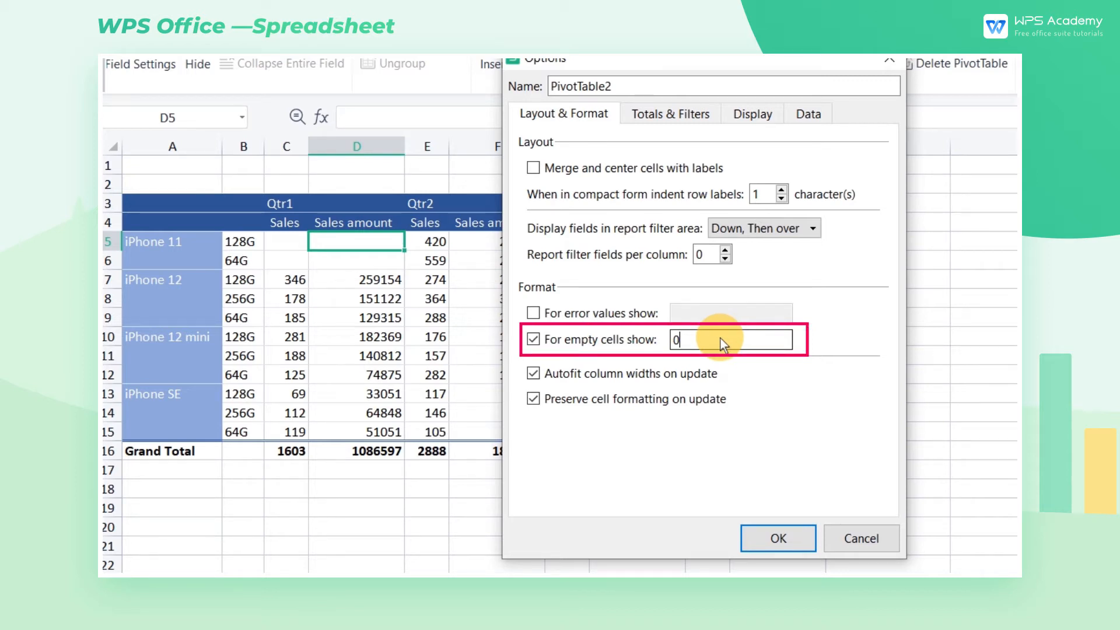
pyautogui.click(776, 535)
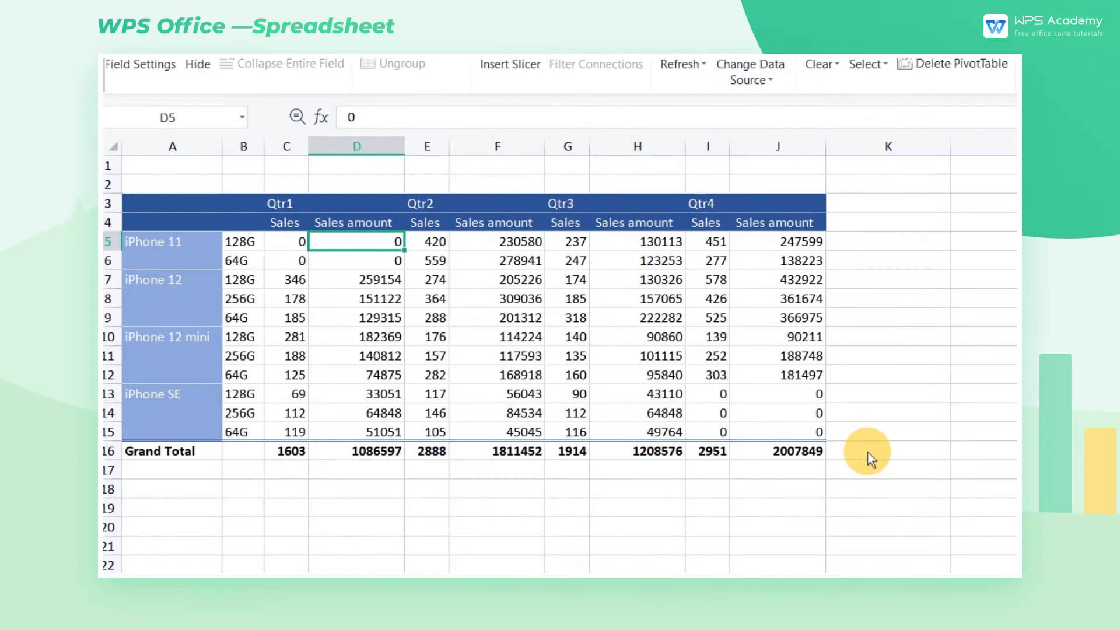
# Step: Give columns B through J one equal width and center their contents
pyautogui.click(867, 452)
pyautogui.moveTo(251, 149); pyautogui.dragTo(811, 153)
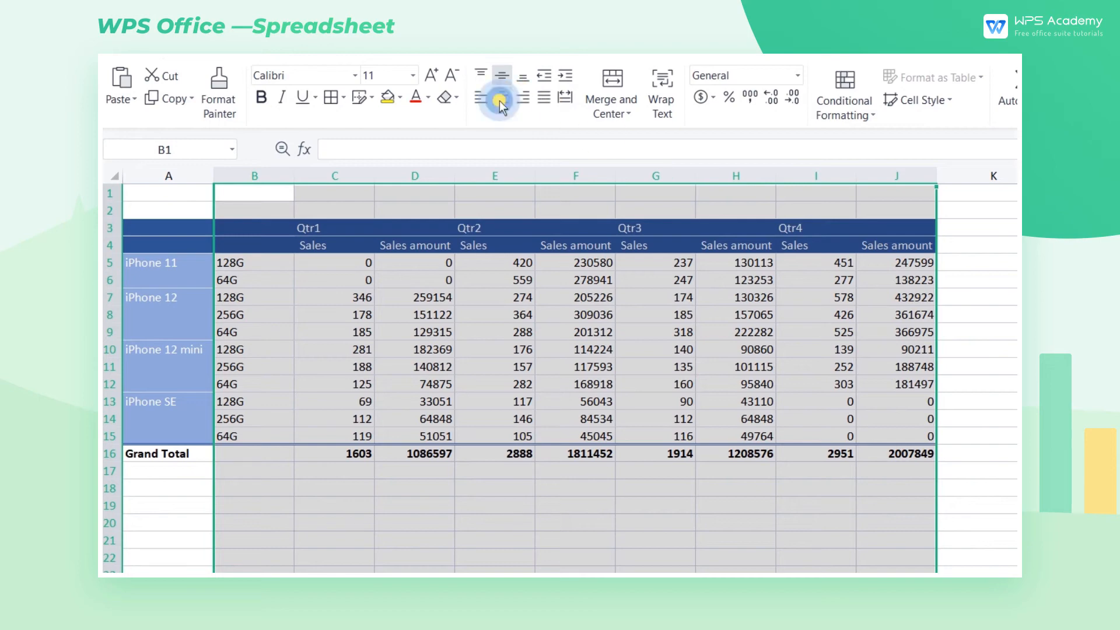
pyautogui.click(499, 100)
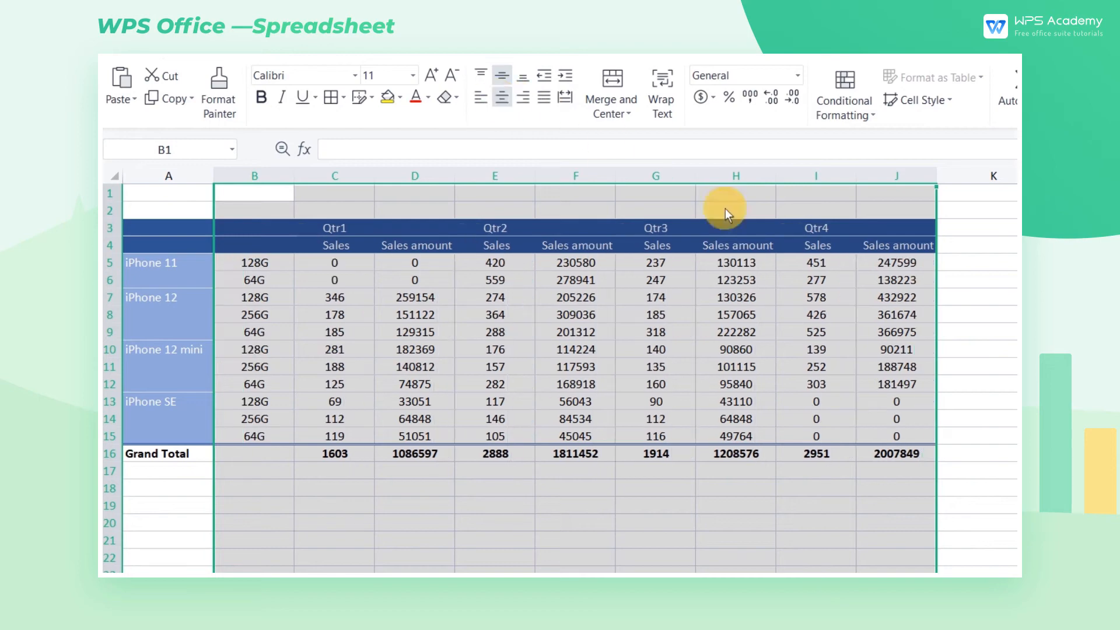
pyautogui.click(977, 349)
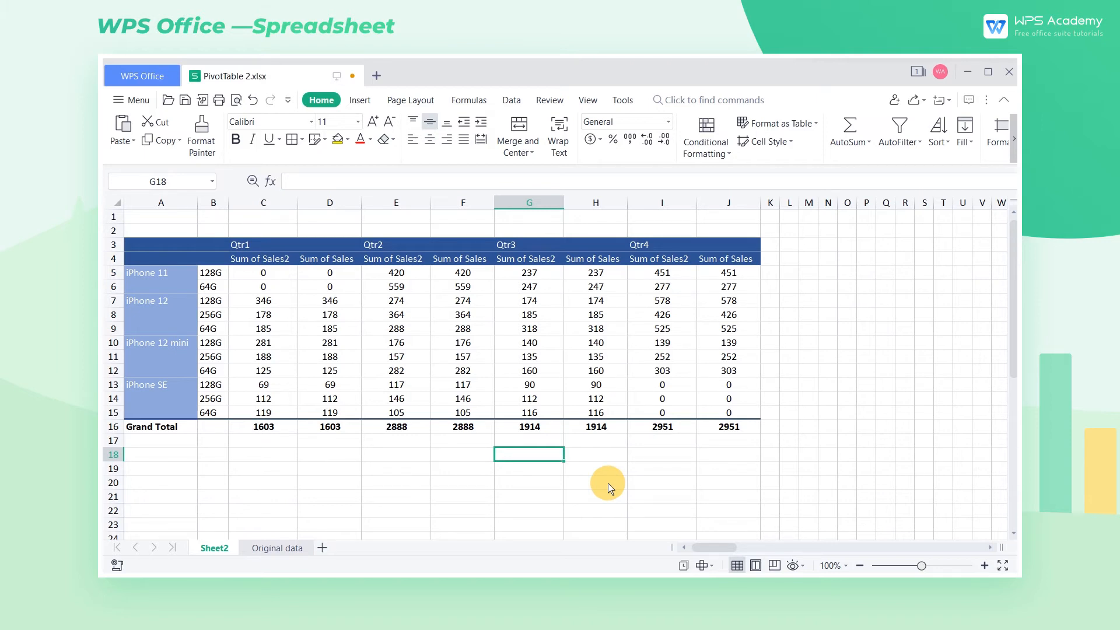
# Step: Insert a Clustered Column PivotChart based on the Sheet2 pivot table
pyautogui.click(221, 274)
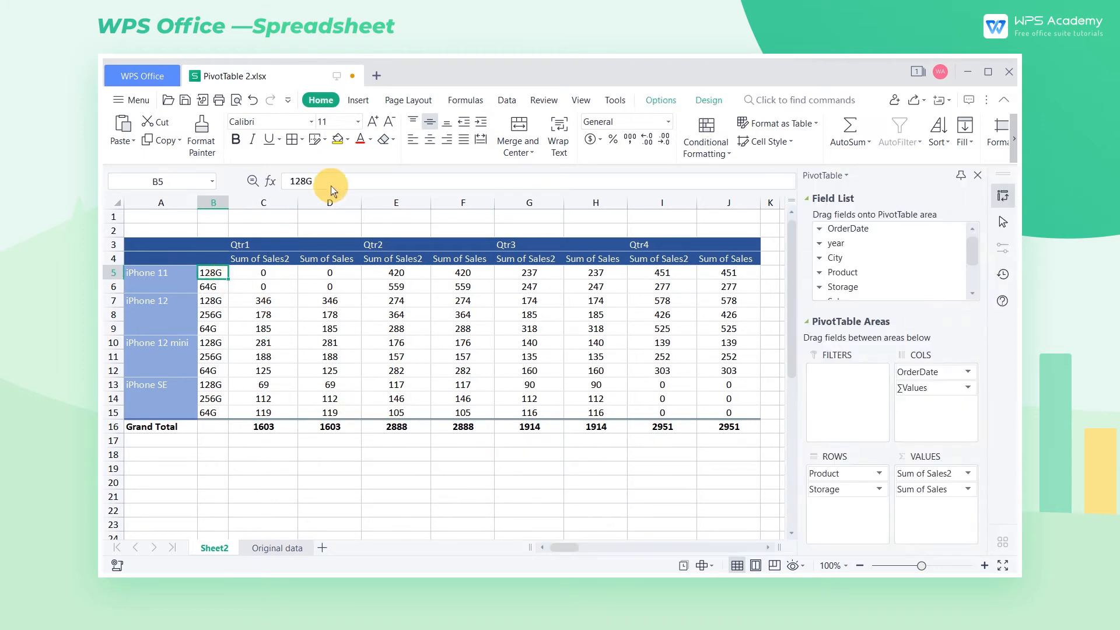
pyautogui.click(358, 104)
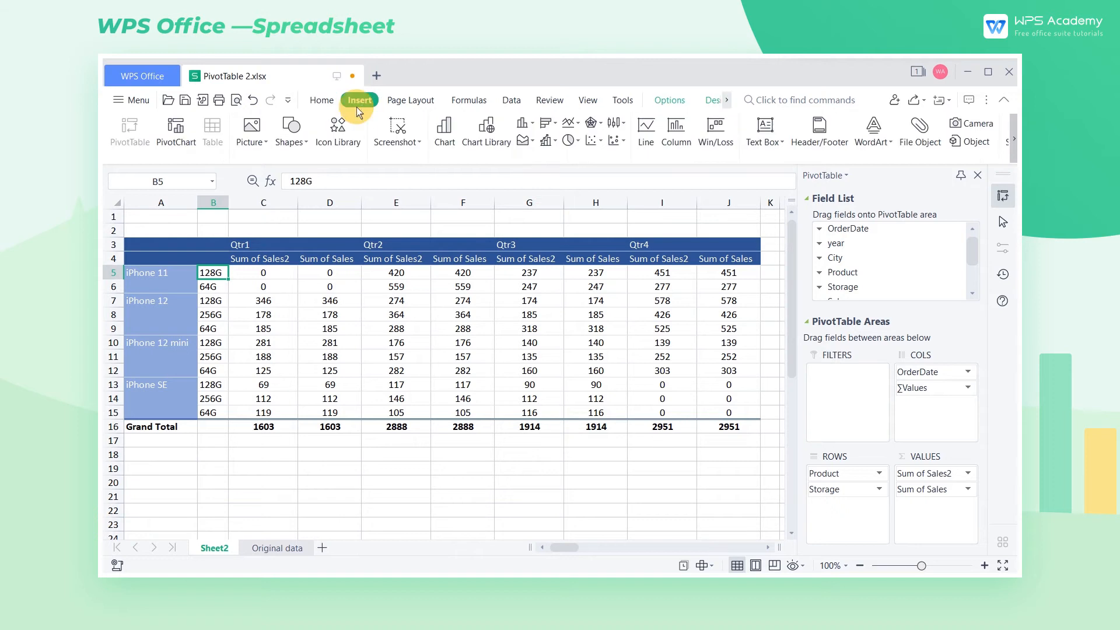
pyautogui.click(177, 136)
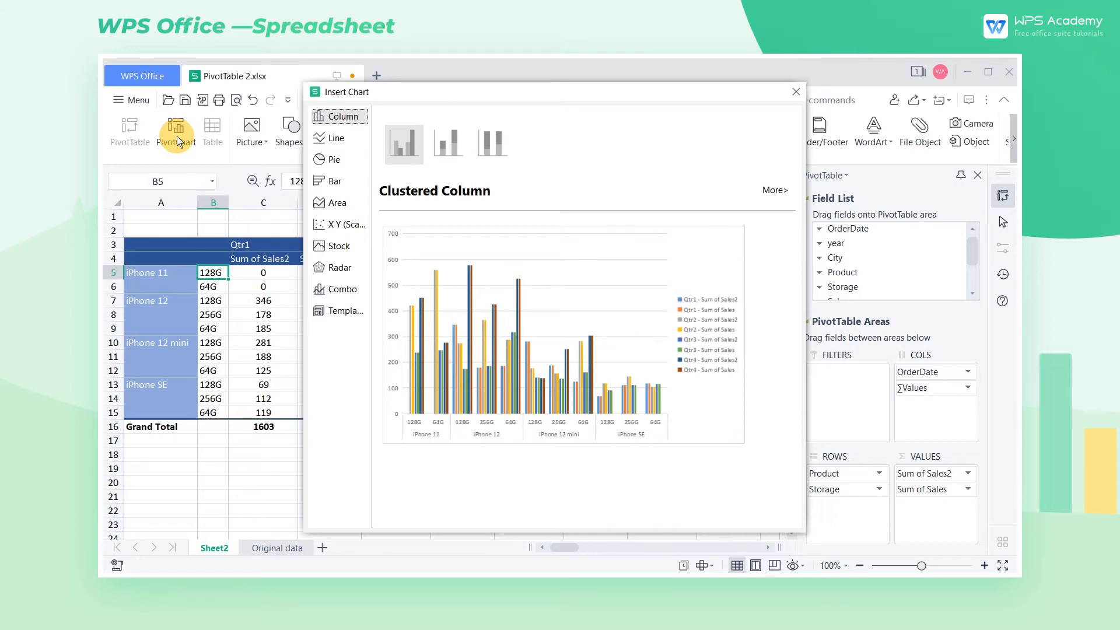
pyautogui.doubleClick(562, 338)
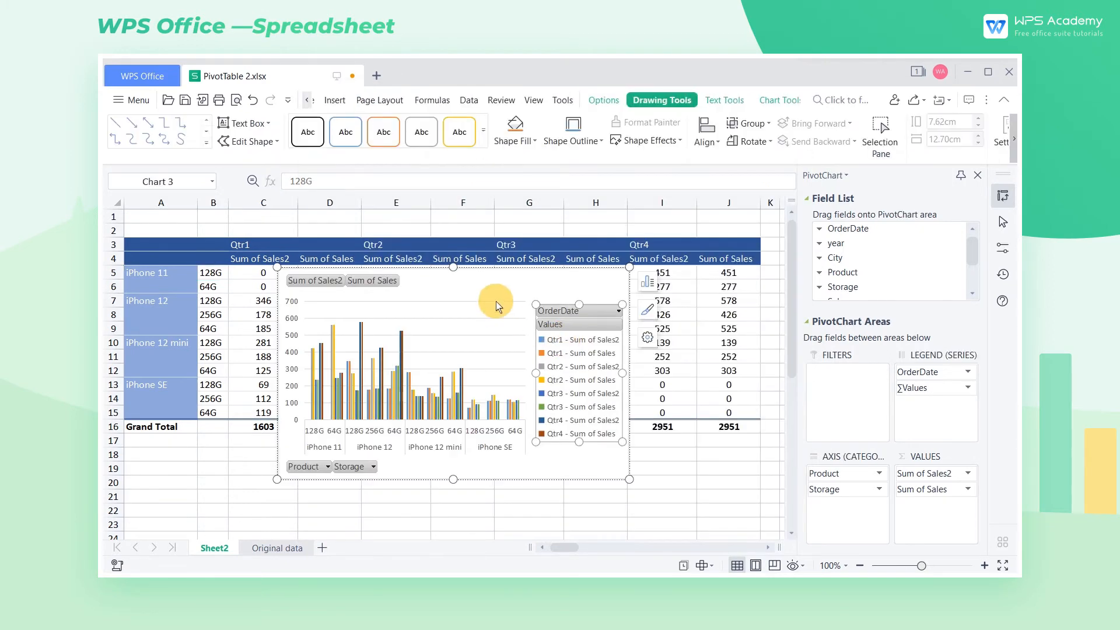
# Step: Place the PivotChart directly below the pivot table's grand total row and enlarge it to about 8.95 cm high and 22.92 cm wide
pyautogui.moveTo(495, 278); pyautogui.dragTo(358, 439)
pyautogui.scroll(-5, 498, 370)
pyautogui.moveTo(479, 443); pyautogui.dragTo(762, 478)
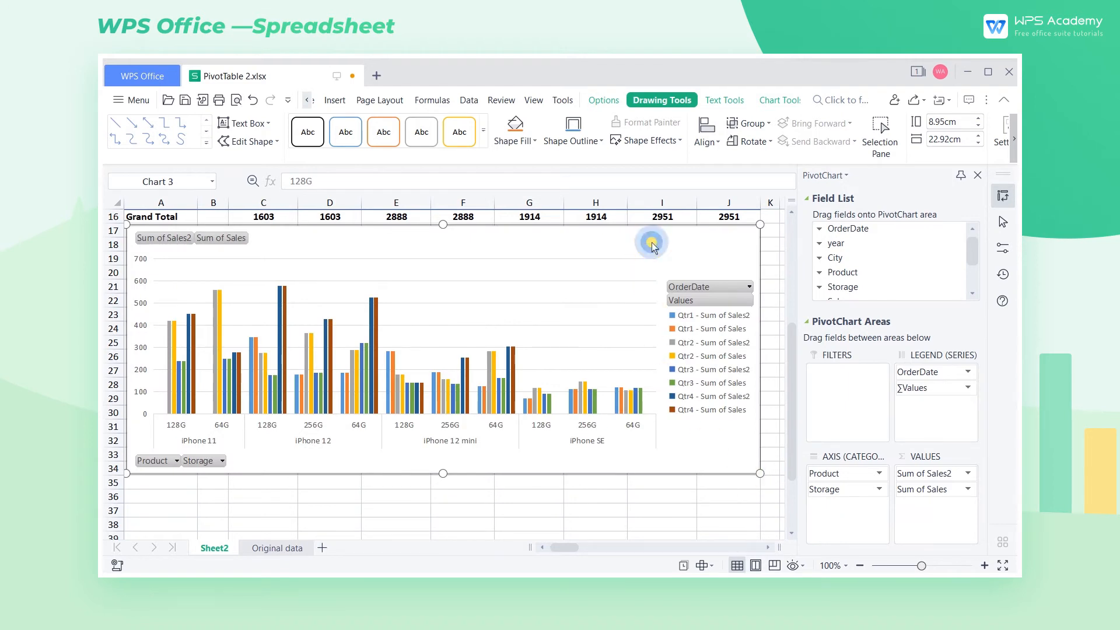
# Step: Apply the dark gray gradient system style to the PivotChart and delete its horizontal gridlines
pyautogui.click(771, 101)
pyautogui.click(489, 141)
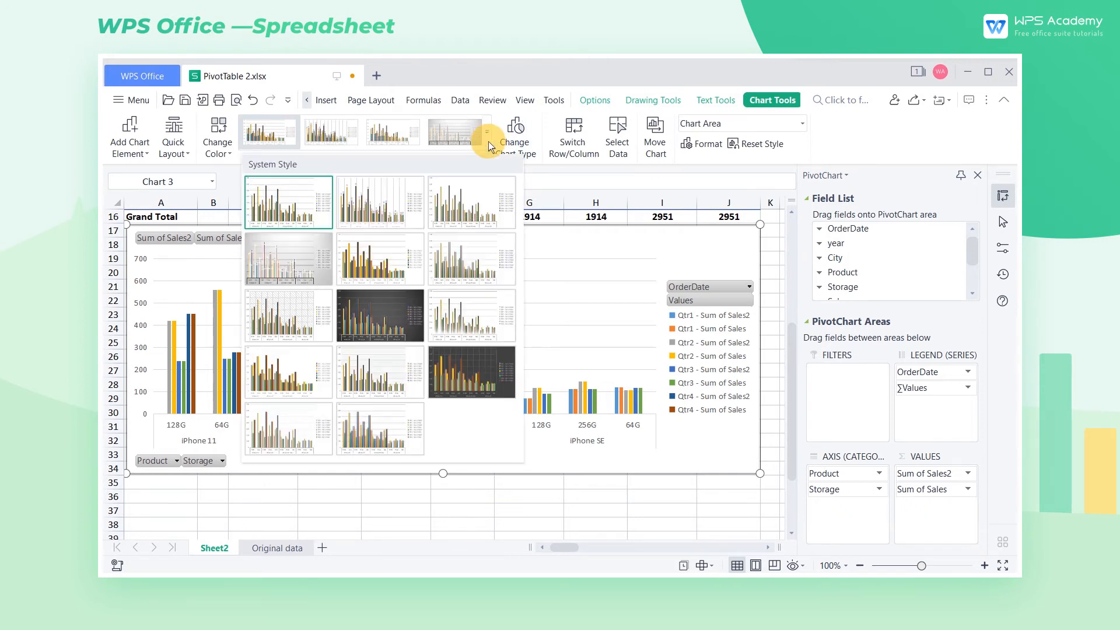
pyautogui.click(377, 306)
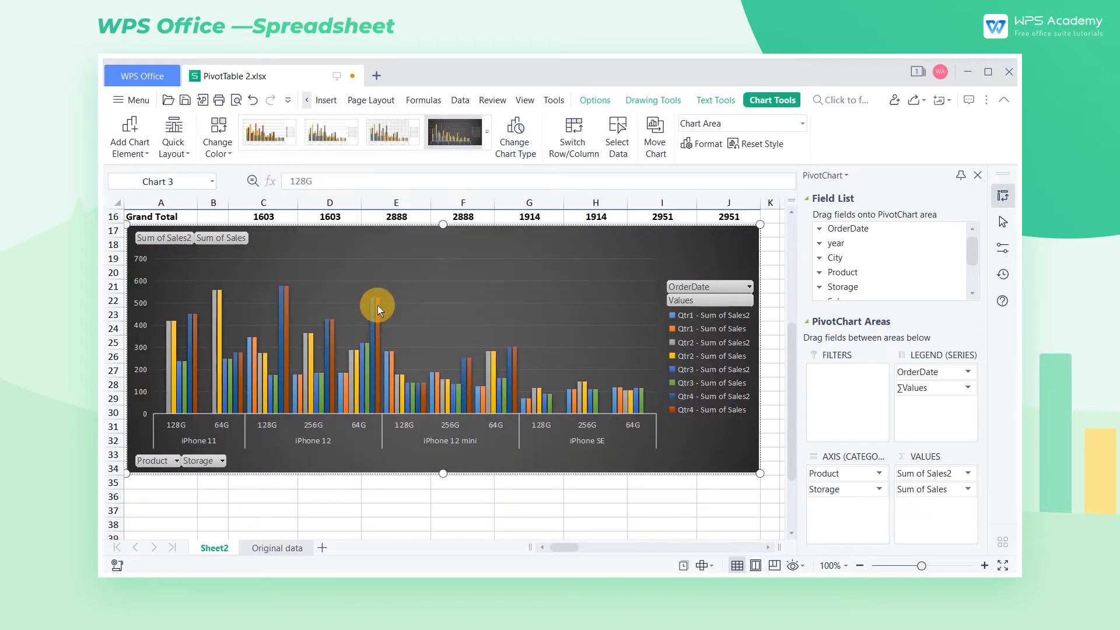
pyautogui.click(464, 286)
pyautogui.click(473, 282)
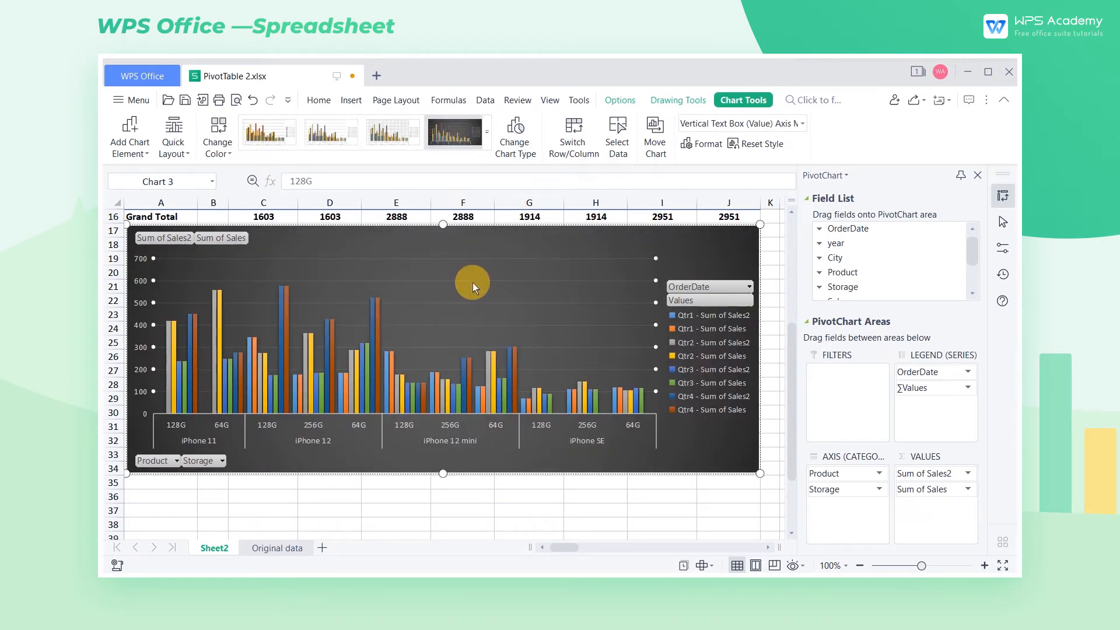
pyautogui.press('Delete')
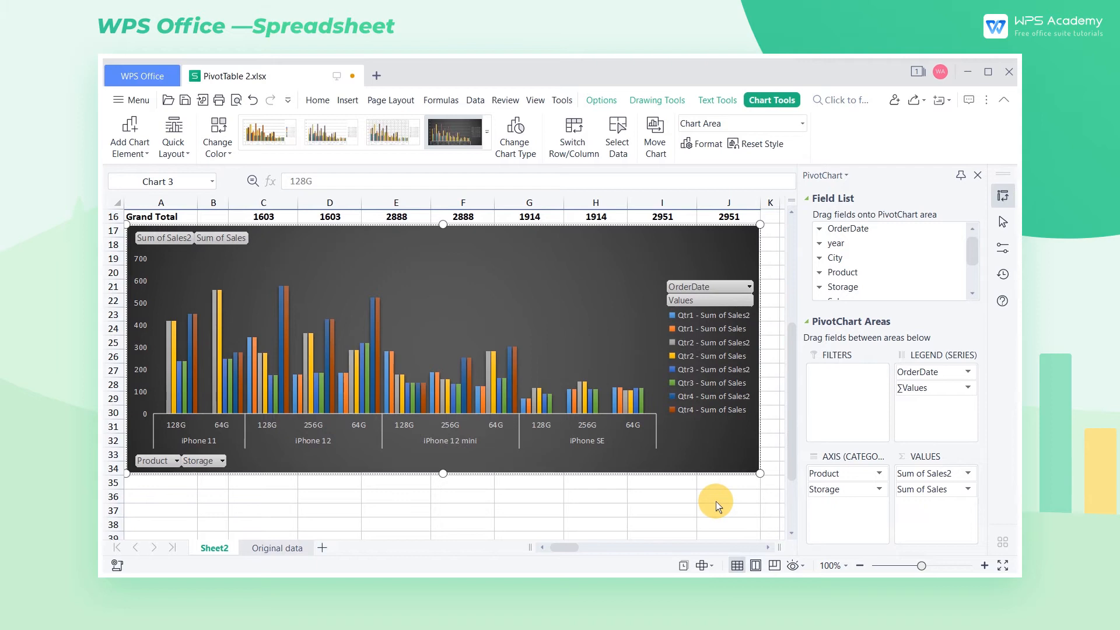
# Step: Rearrange the PivotChart fields to OrderDate on the axis, Product in the legend and only Sum of Sales as value, removing Storage and Sum of Sales2
pyautogui.moveTo(924, 372); pyautogui.dragTo(841, 473)
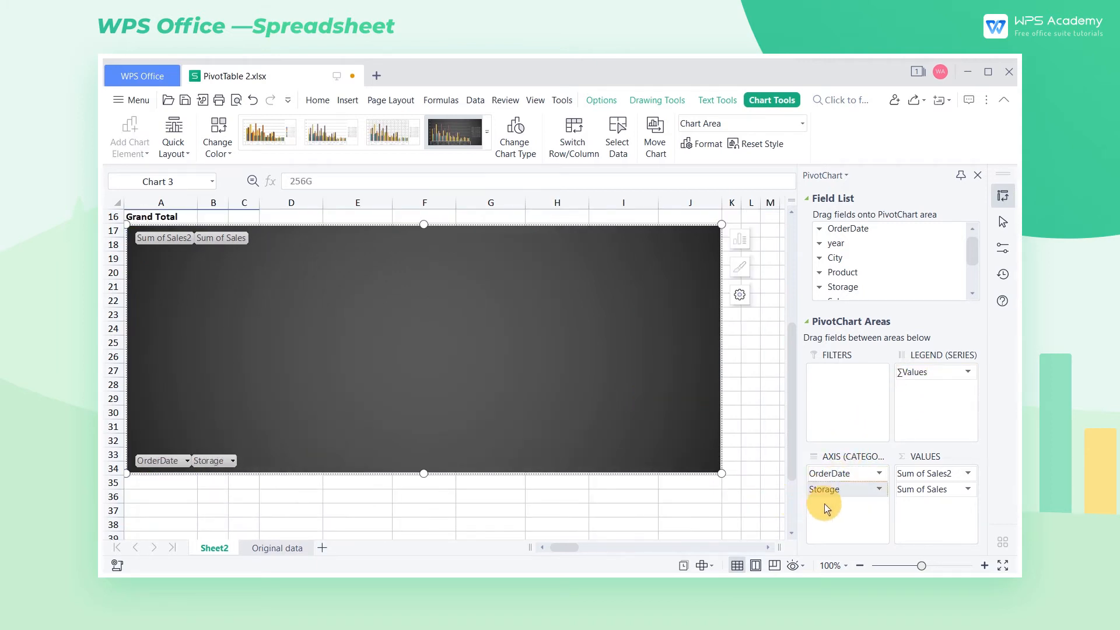
pyautogui.moveTo(768, 498); pyautogui.dragTo(767, 498)
pyautogui.moveTo(940, 473); pyautogui.dragTo(769, 499)
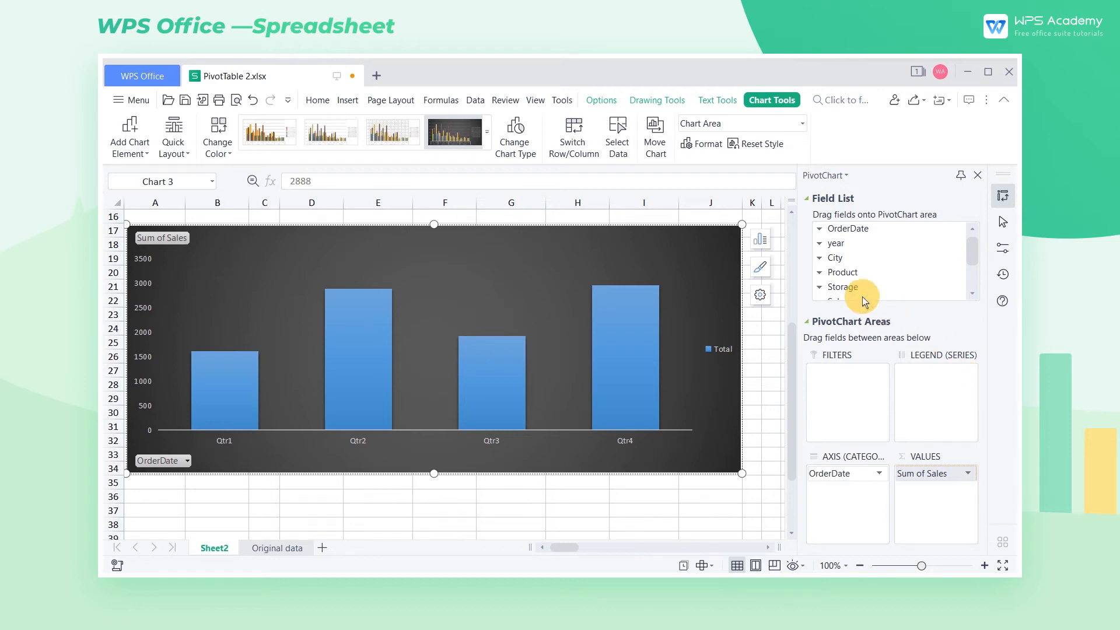
pyautogui.moveTo(854, 274); pyautogui.dragTo(919, 391)
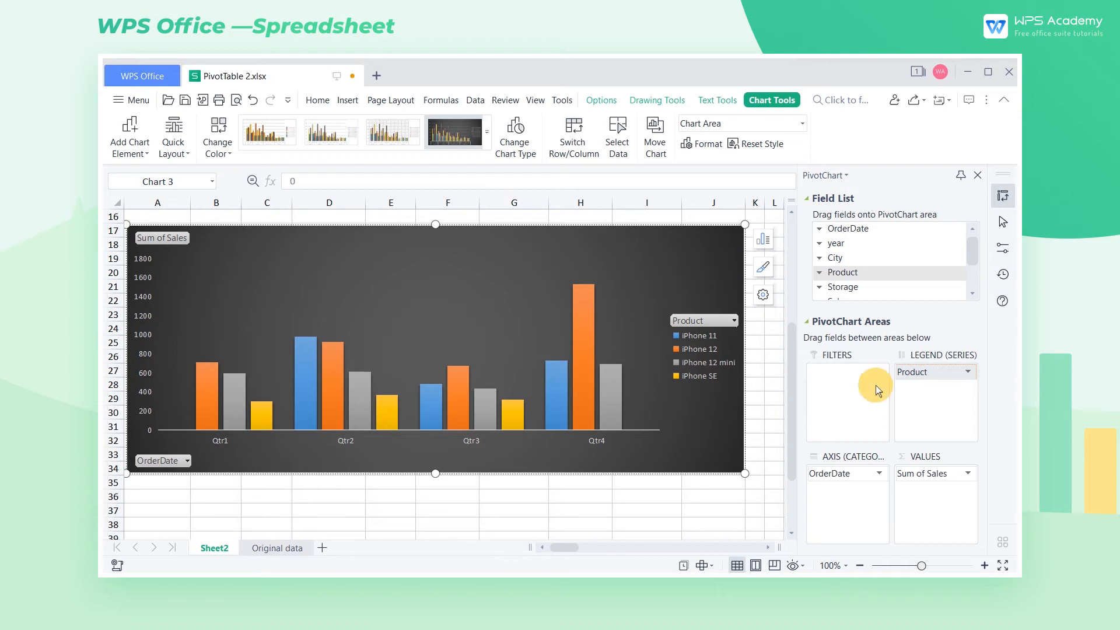
# Step: Filter the PivotChart's Product field to iPhone 11 and iPhone 12 mini only
pyautogui.click(716, 322)
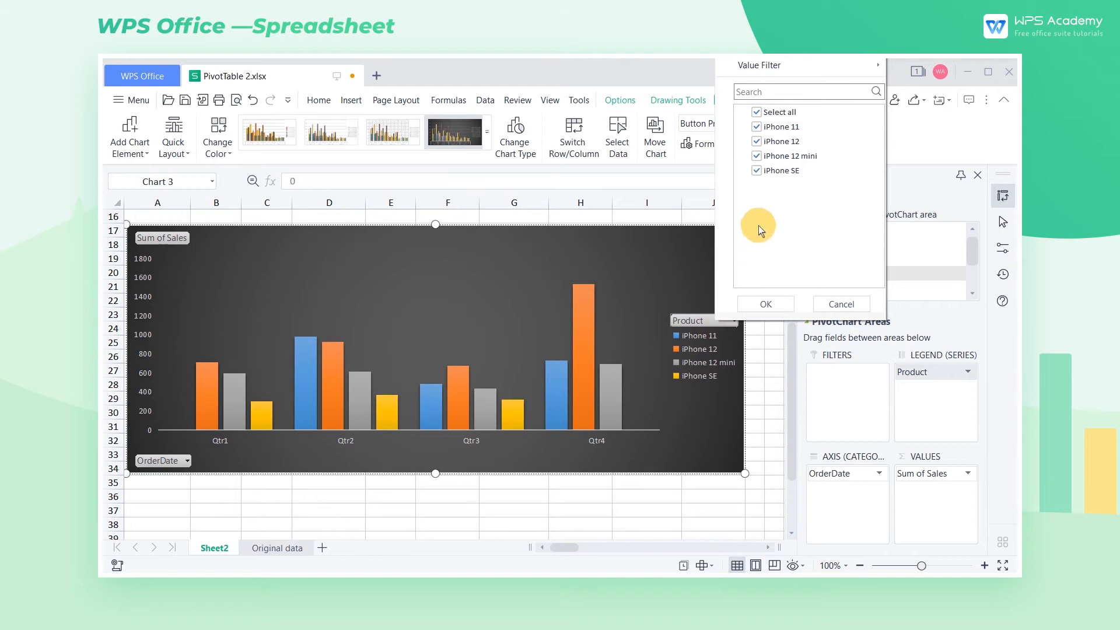
pyautogui.click(757, 112)
pyautogui.click(756, 125)
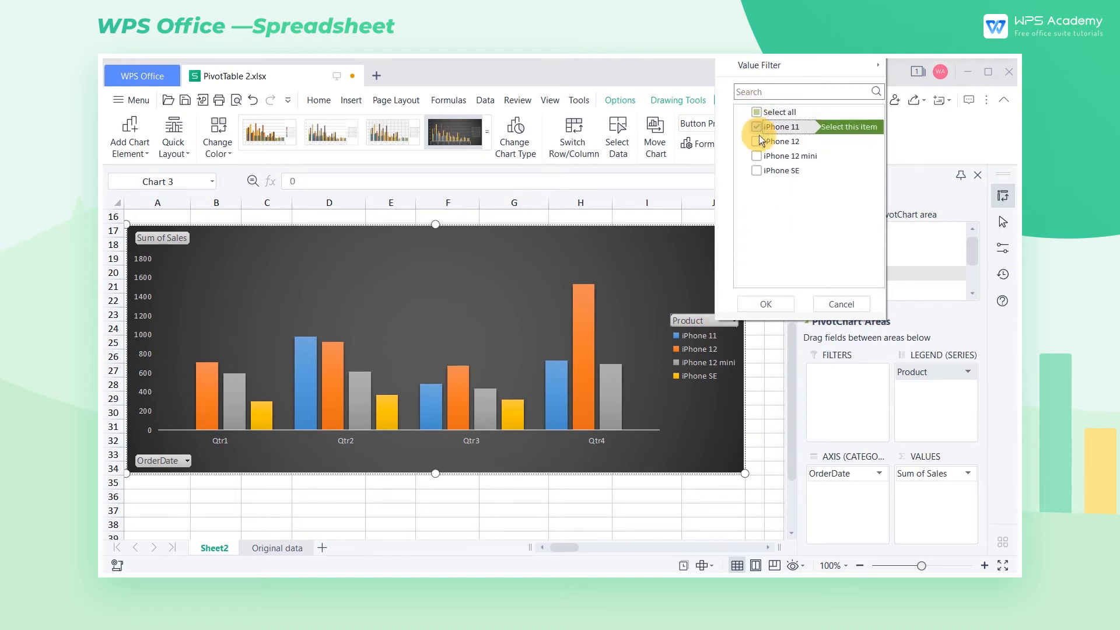
pyautogui.click(756, 156)
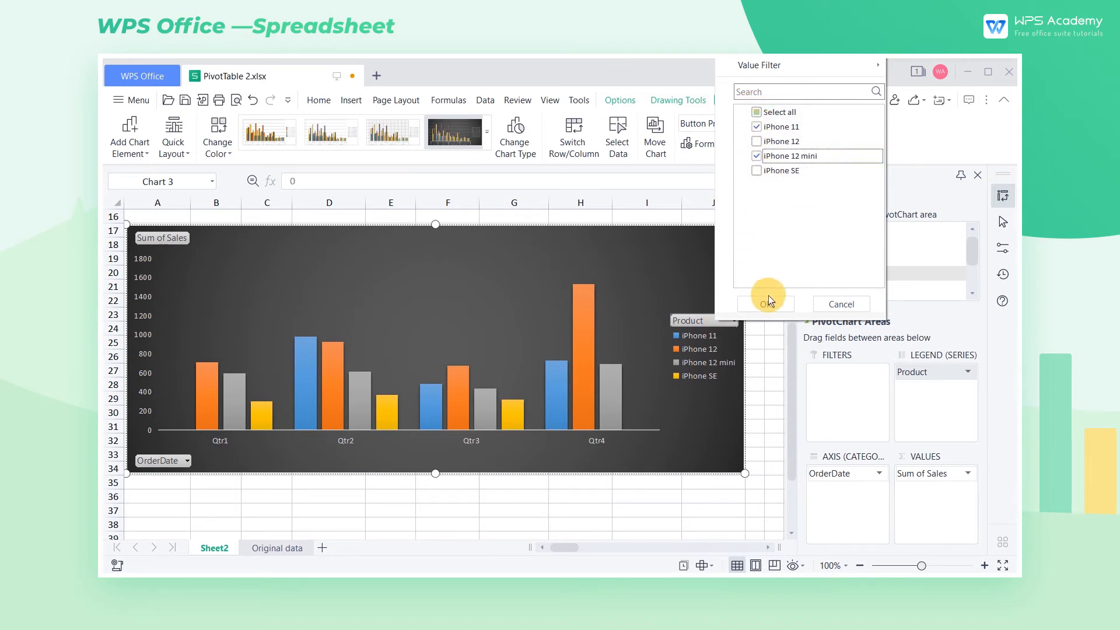
pyautogui.click(768, 301)
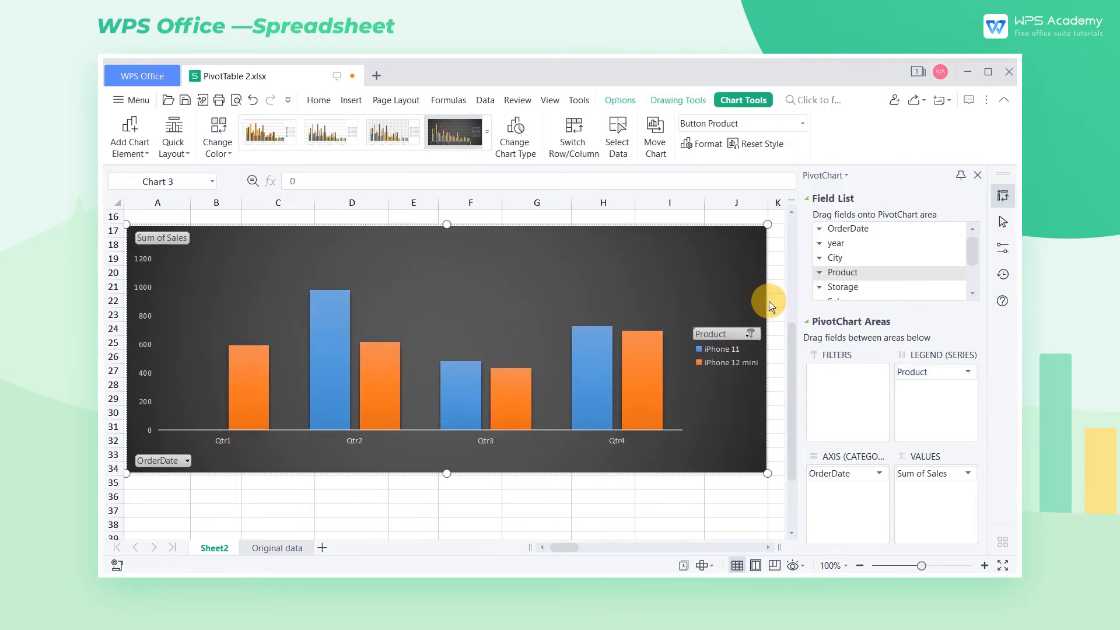
# Step: Filter the PivotChart's OrderDate field to show only Qtr2
pyautogui.click(169, 463)
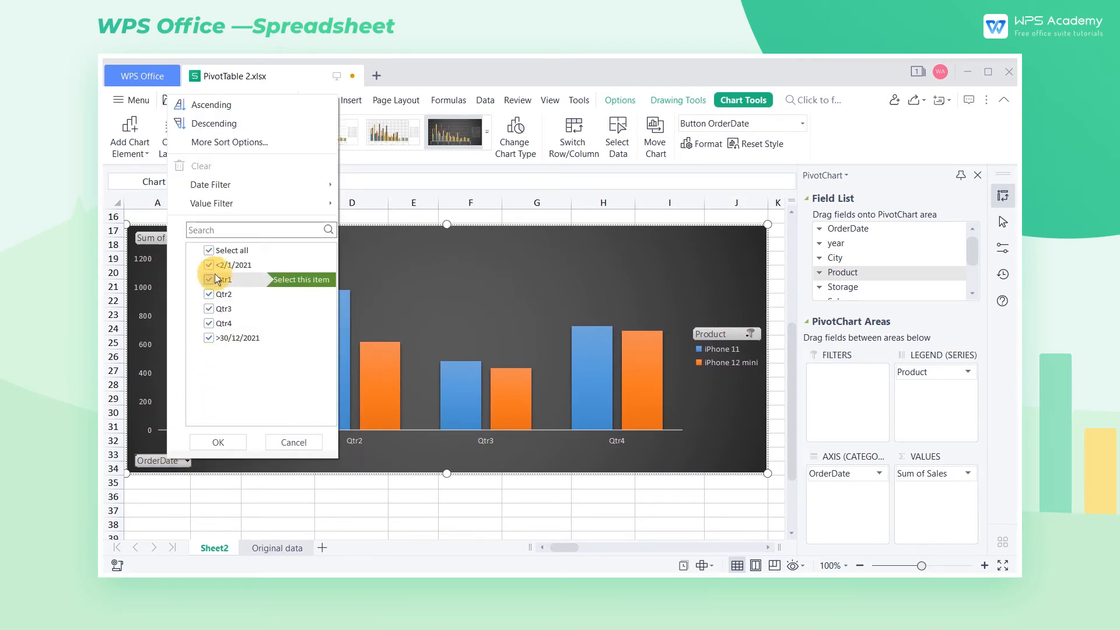
pyautogui.click(210, 251)
pyautogui.click(209, 294)
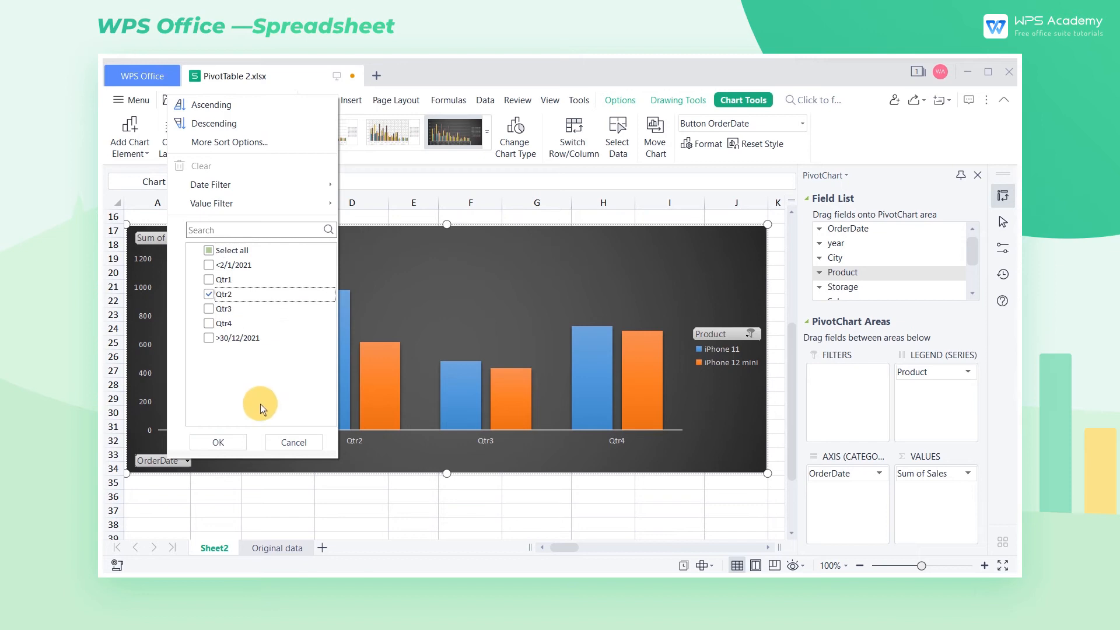
pyautogui.click(219, 442)
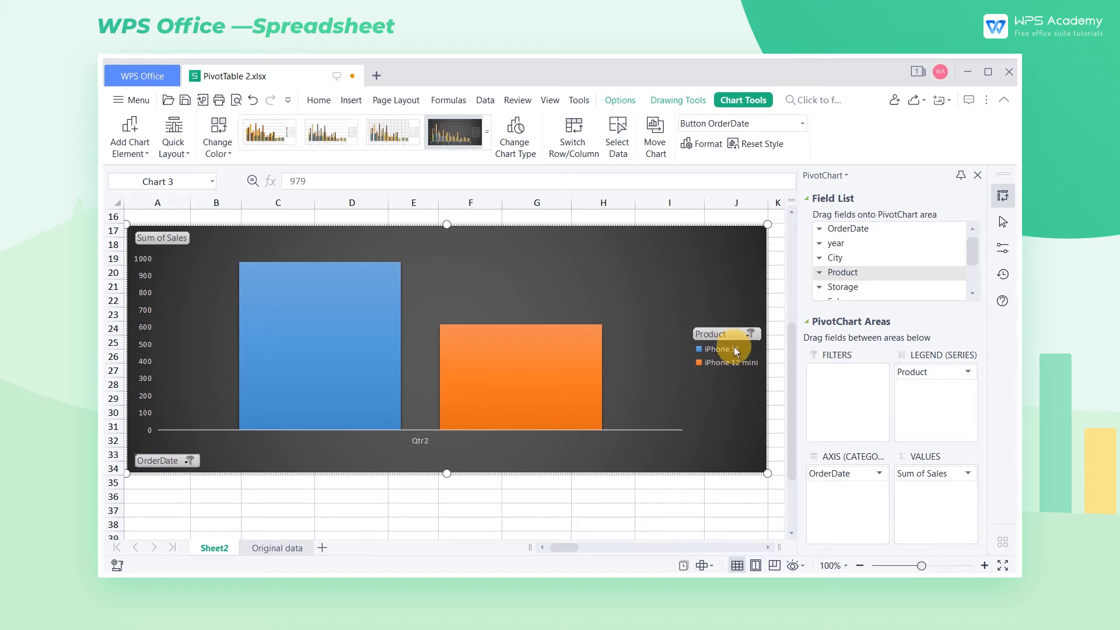
# Step: Remove the PivotChart's Product filter so that all products are included
pyautogui.click(750, 334)
pyautogui.click(777, 120)
pyautogui.click(785, 313)
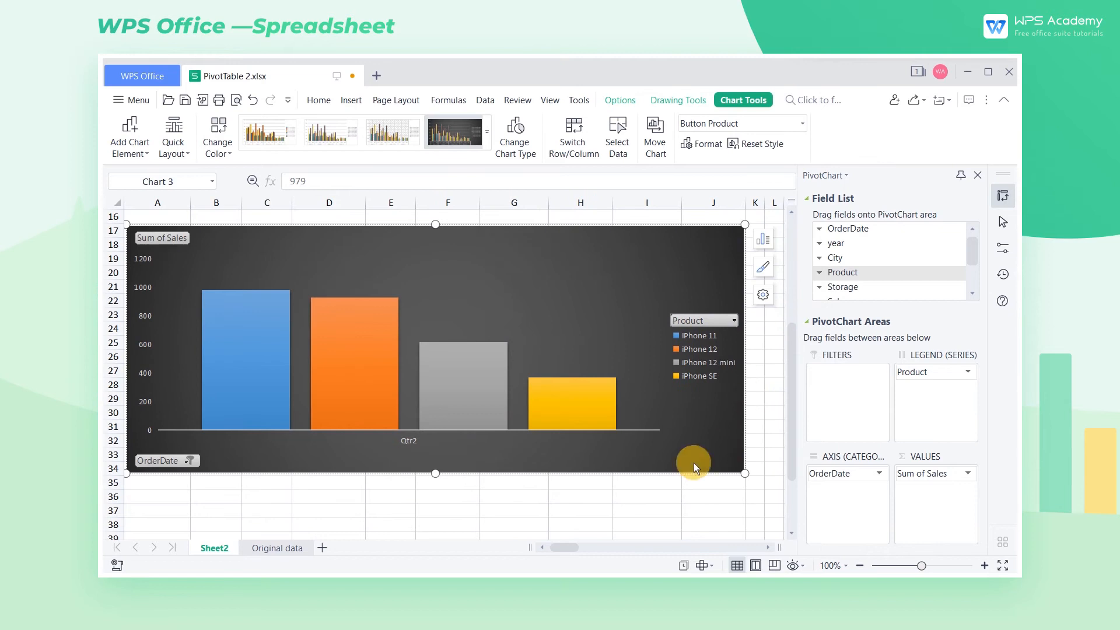
# Step: Begin an is-between date filter on the PivotChart's OrderDate field with 01/09/2021 as the start date
pyautogui.click(170, 463)
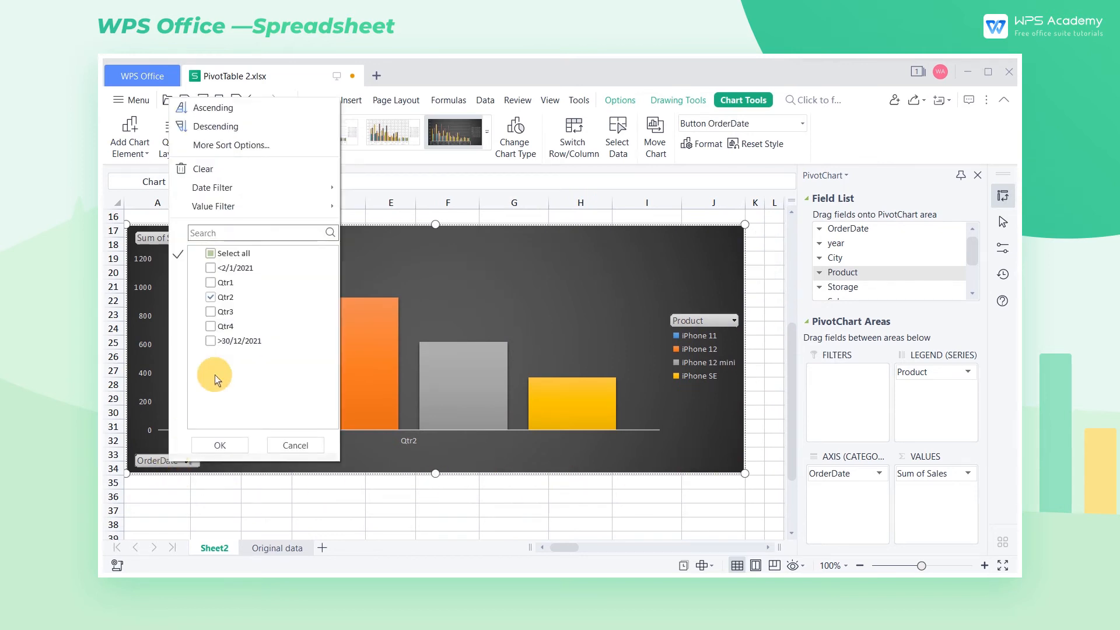
pyautogui.moveTo(255, 185)
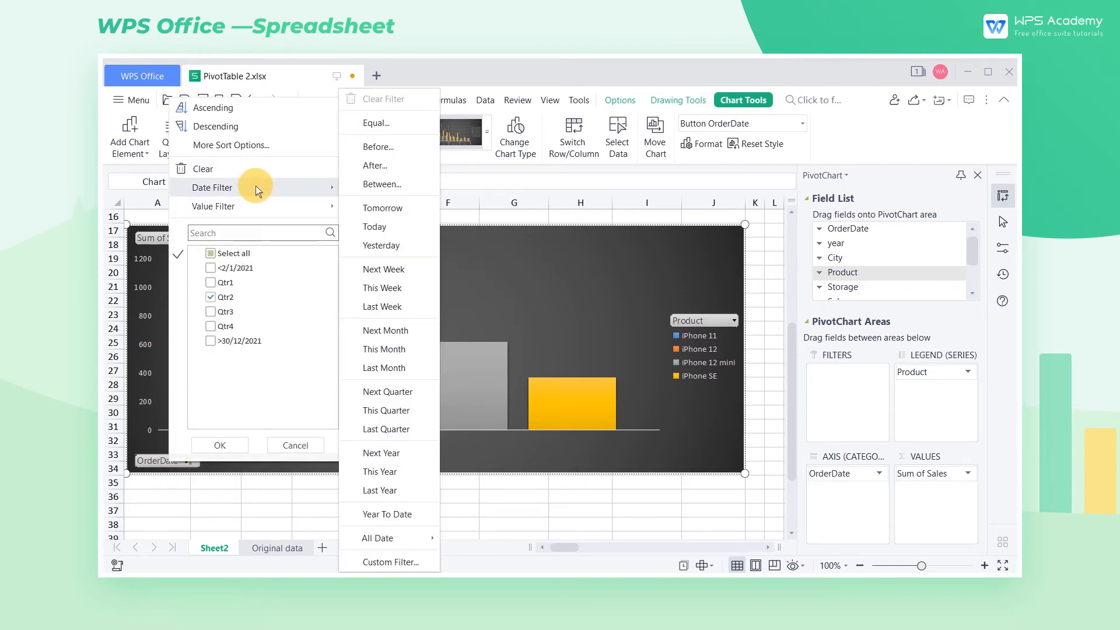
pyautogui.click(382, 184)
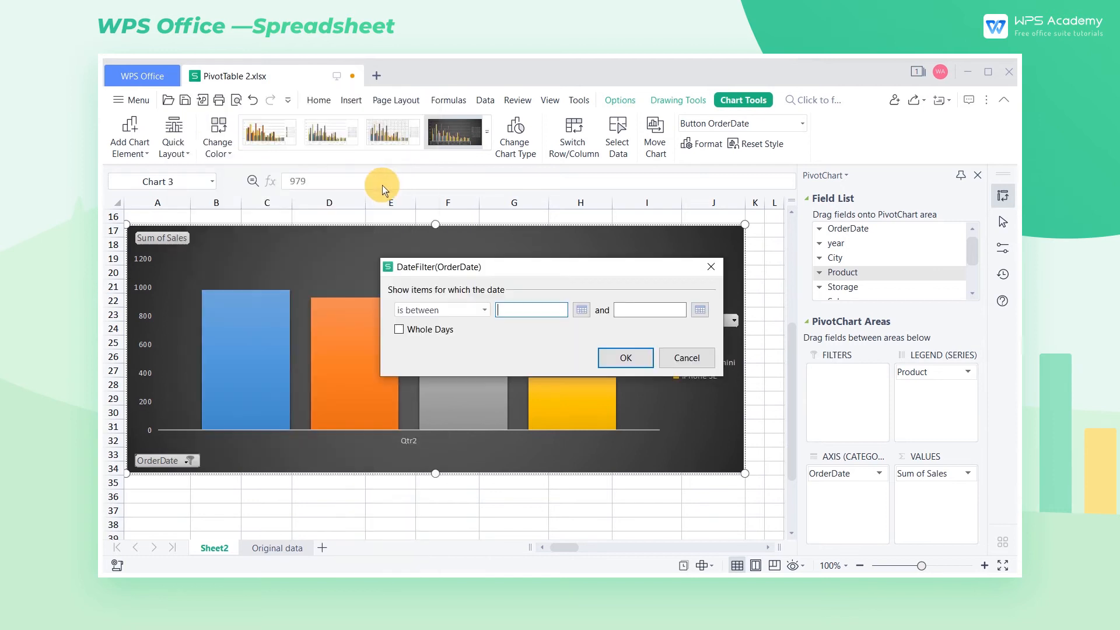
pyautogui.click(581, 310)
pyautogui.click(484, 321)
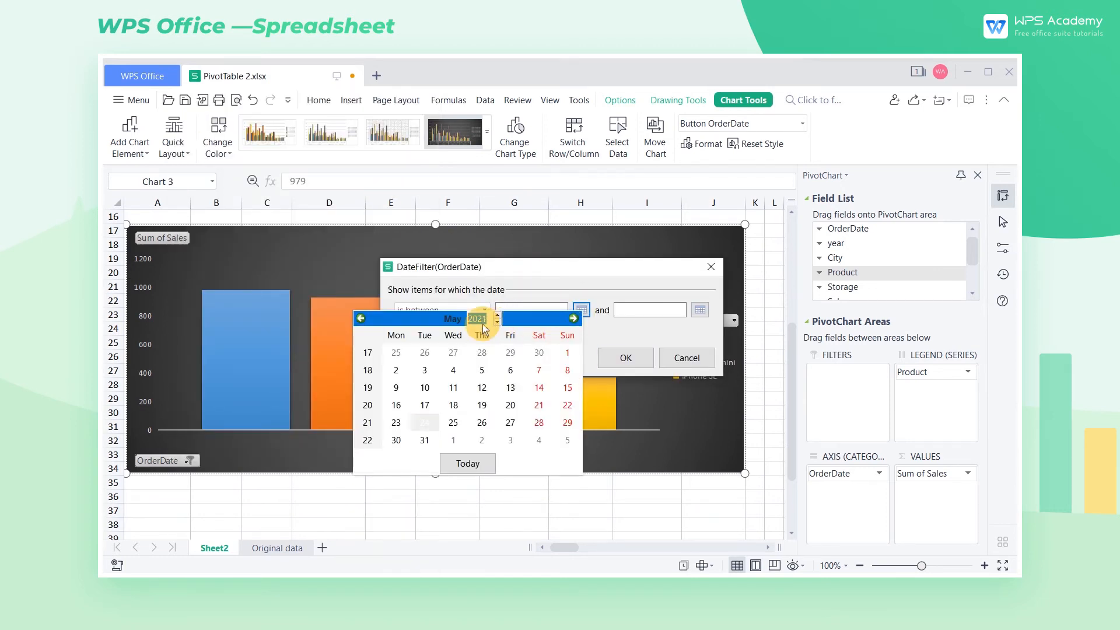
pyautogui.click(452, 318)
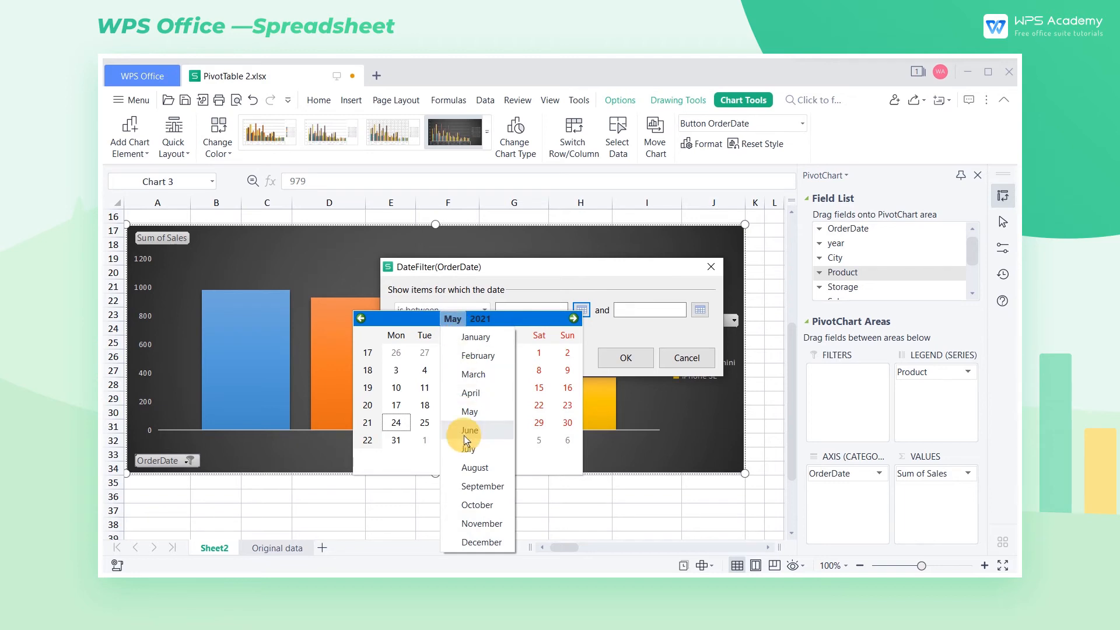
pyautogui.click(473, 486)
pyautogui.click(452, 353)
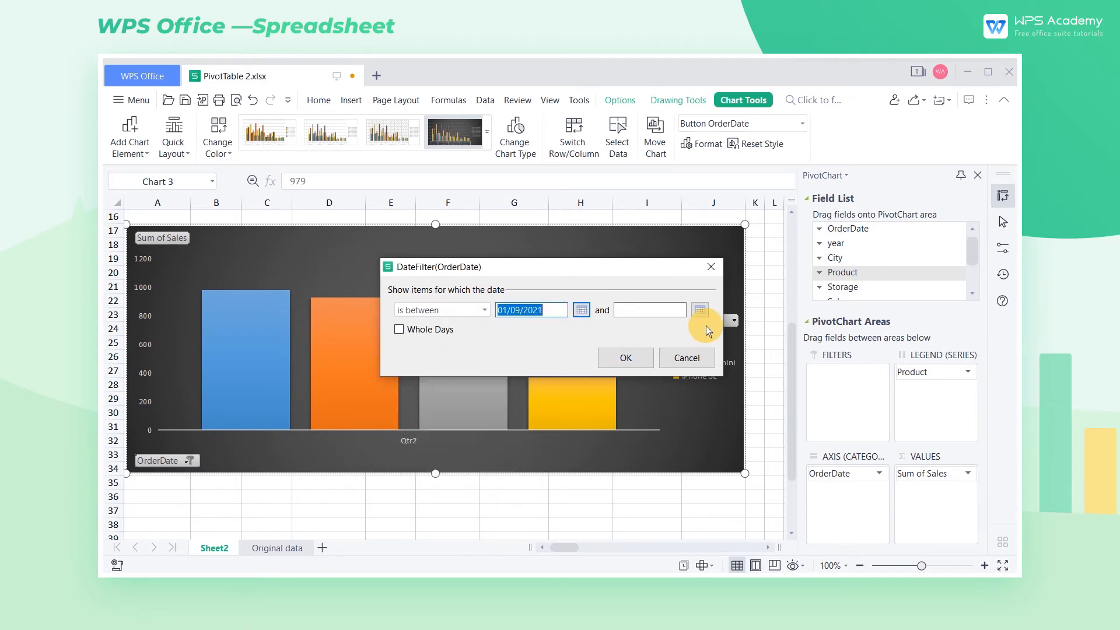
# Step: Set the OrderDate date filter's end date to 31/12/2021 and apply the filter
pyautogui.click(700, 310)
pyautogui.click(596, 318)
pyautogui.click(616, 322)
pyautogui.click(617, 322)
pyautogui.click(570, 319)
pyautogui.click(571, 319)
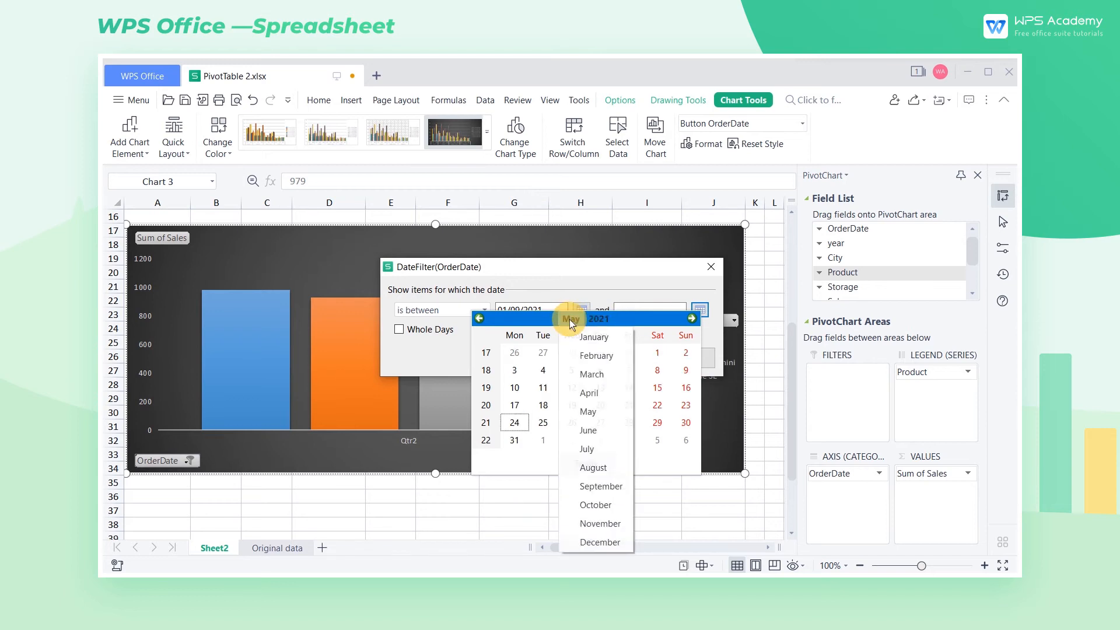
pyautogui.click(601, 542)
pyautogui.click(623, 423)
pyautogui.click(636, 363)
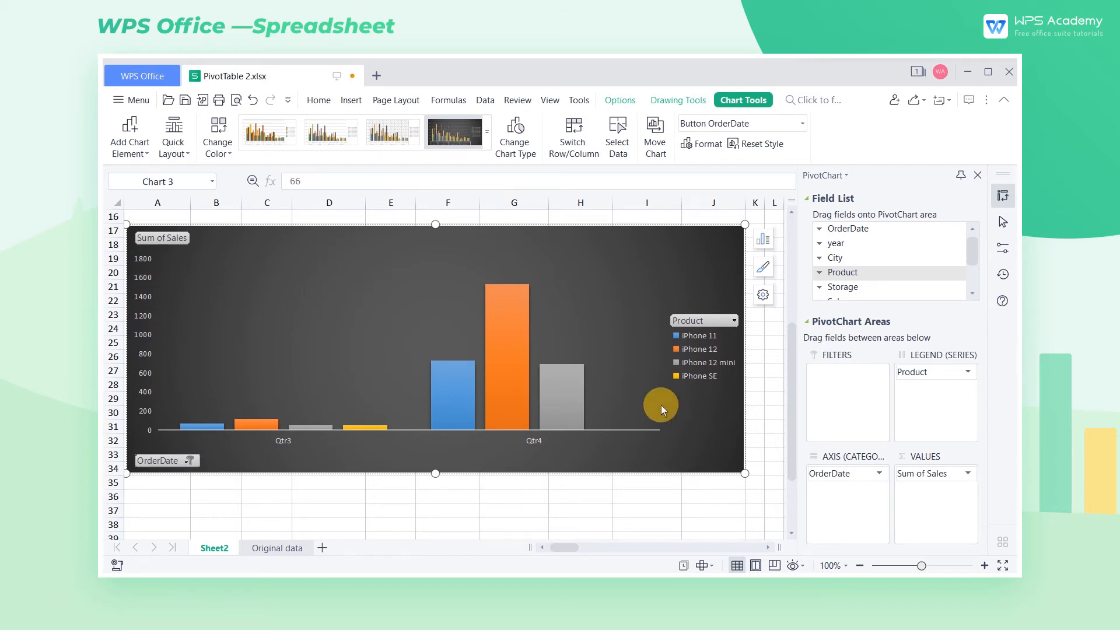
# Step: Regroup the pivot table's OrderDate row items by Years instead of Quarters
pyautogui.scroll(5, 639, 394)
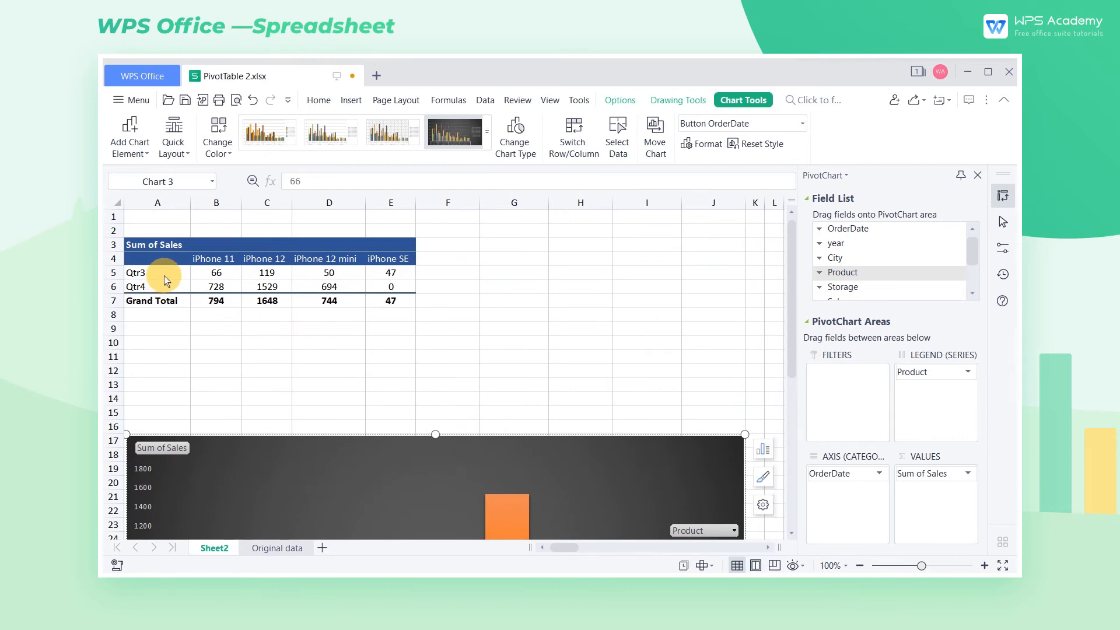
pyautogui.click(163, 276)
pyautogui.rightClick(163, 275)
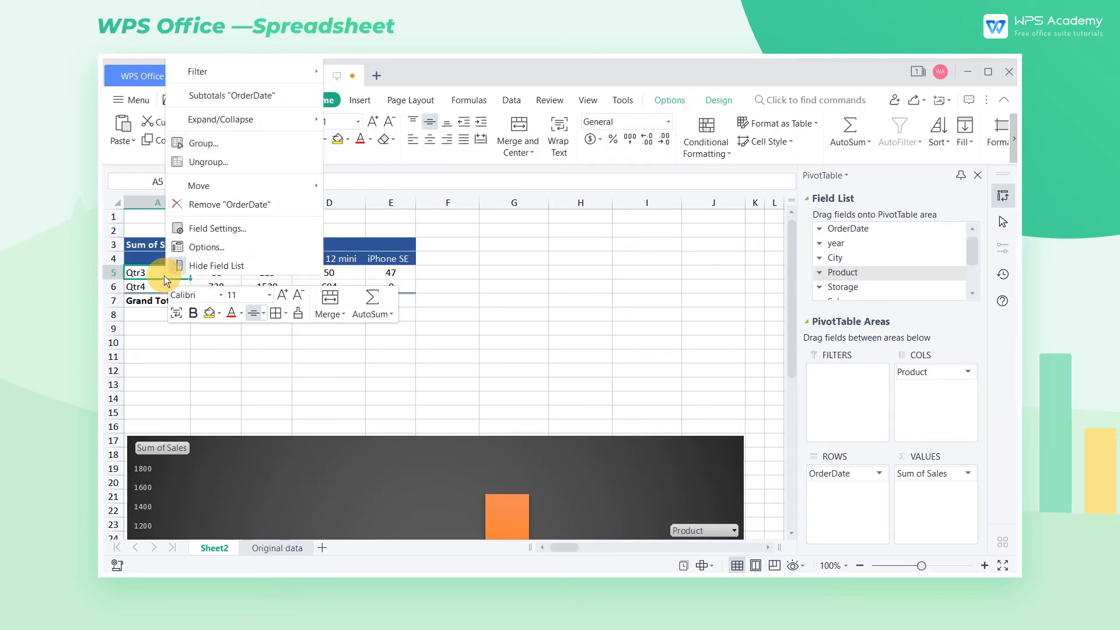
pyautogui.click(215, 148)
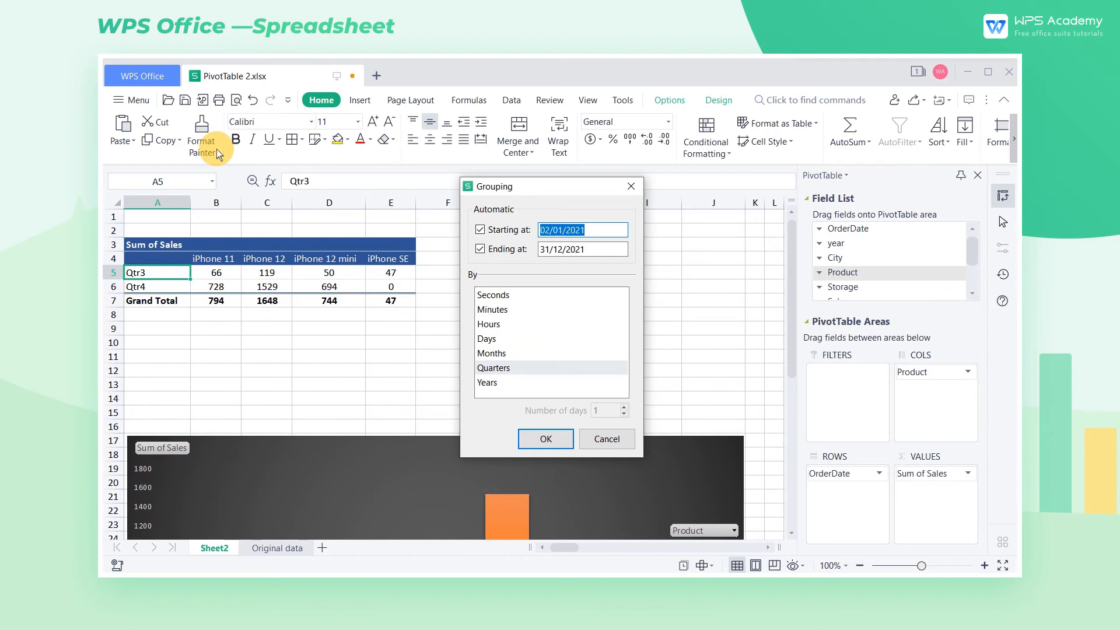
pyautogui.click(490, 382)
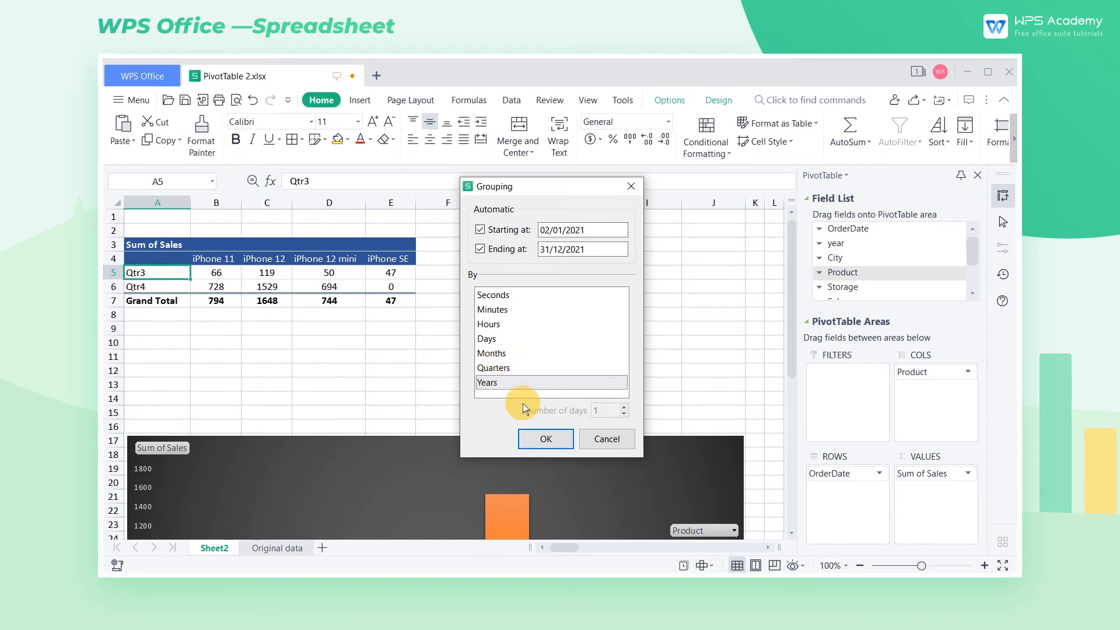
pyautogui.click(546, 439)
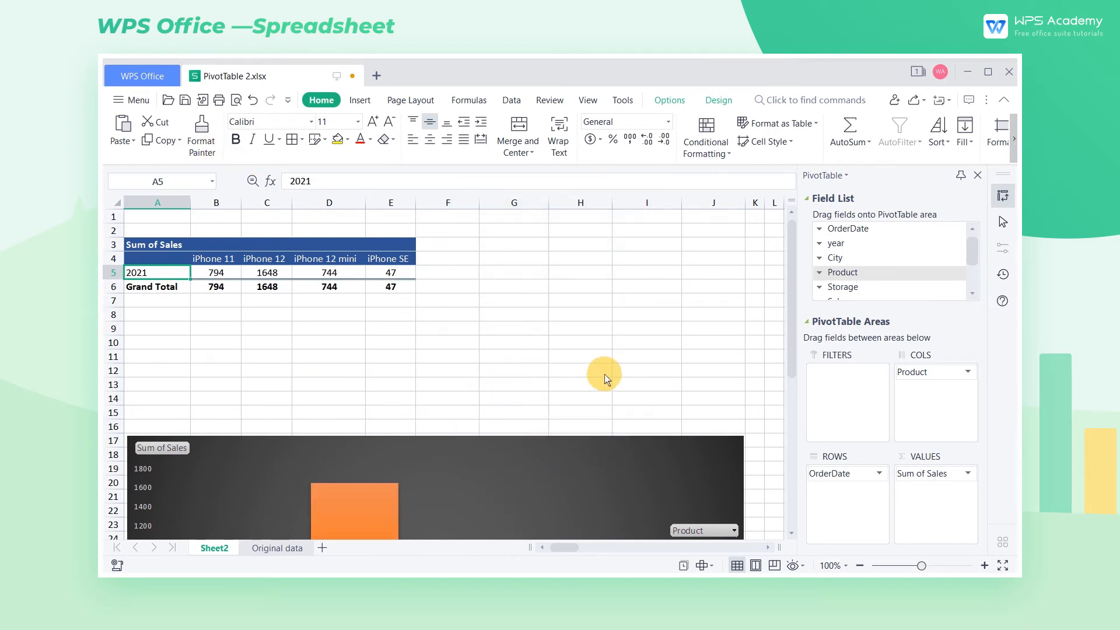
# Step: Add the Storage field below Product in the pivot table's columns and remove it again
pyautogui.scroll(-6, 618, 365)
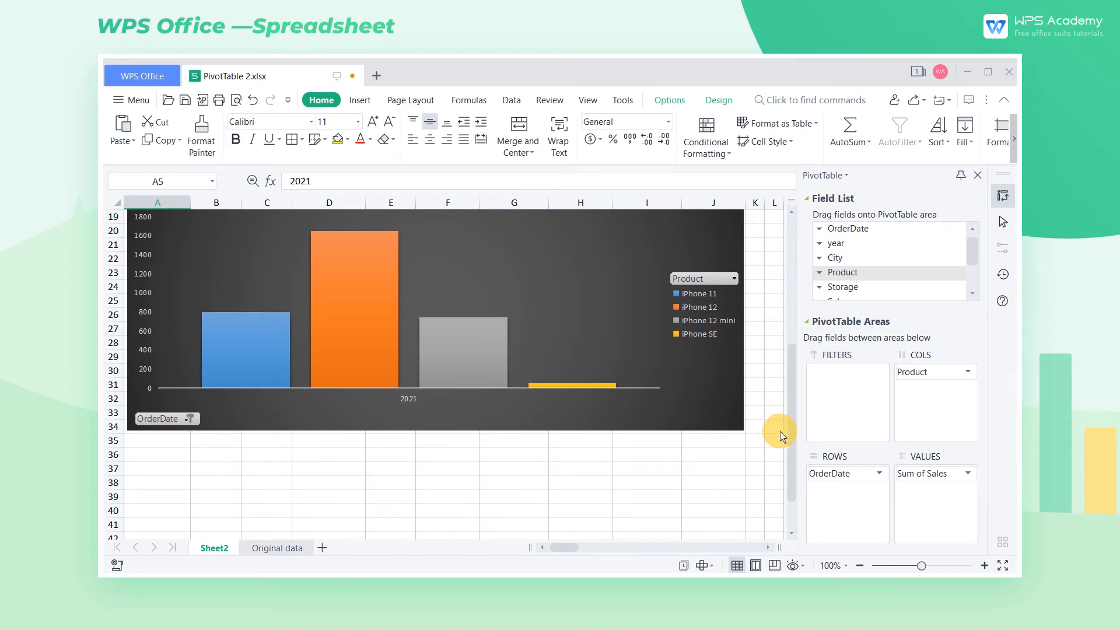
pyautogui.moveTo(853, 286); pyautogui.dragTo(929, 396)
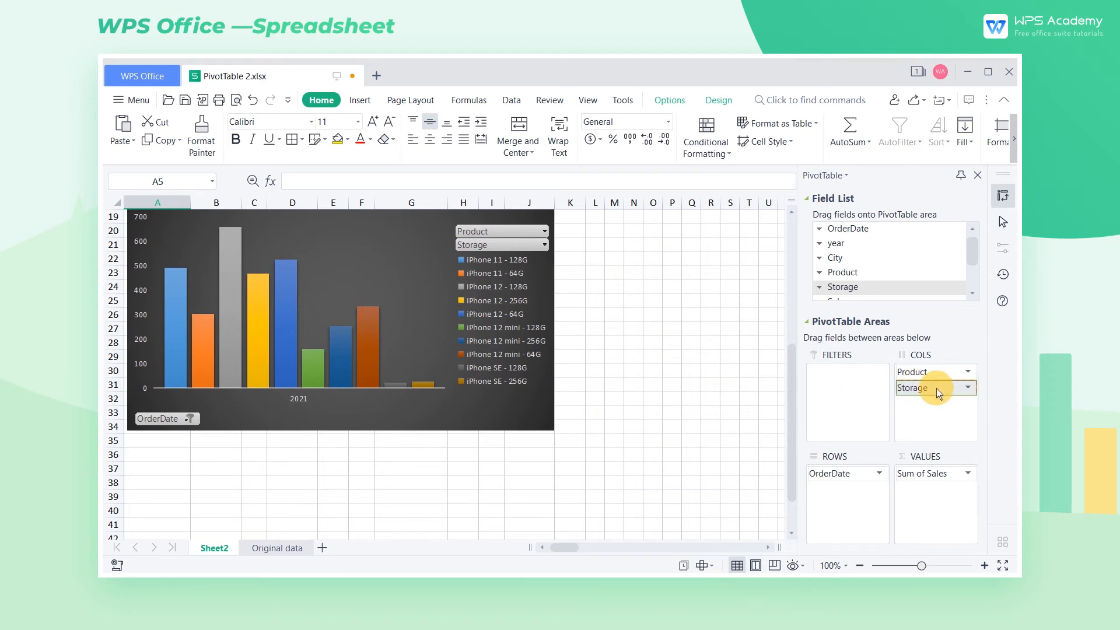
pyautogui.moveTo(913, 388); pyautogui.dragTo(664, 397)
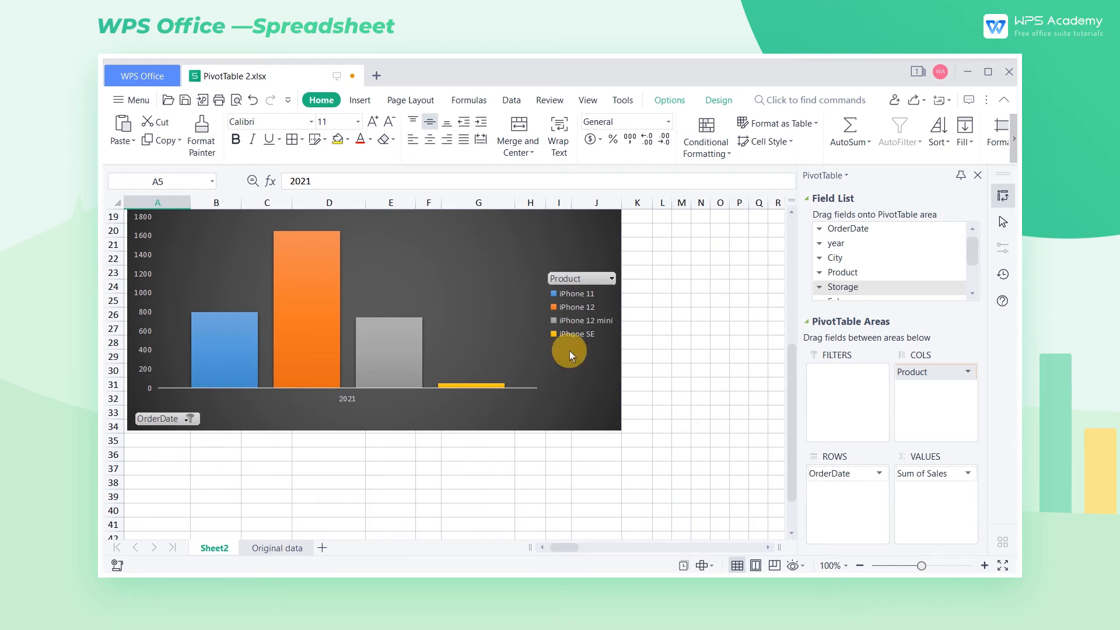
# Step: Insert a Storage slicer for the PivotChart and place it beside the chart, over columns L to R
pyautogui.click(492, 295)
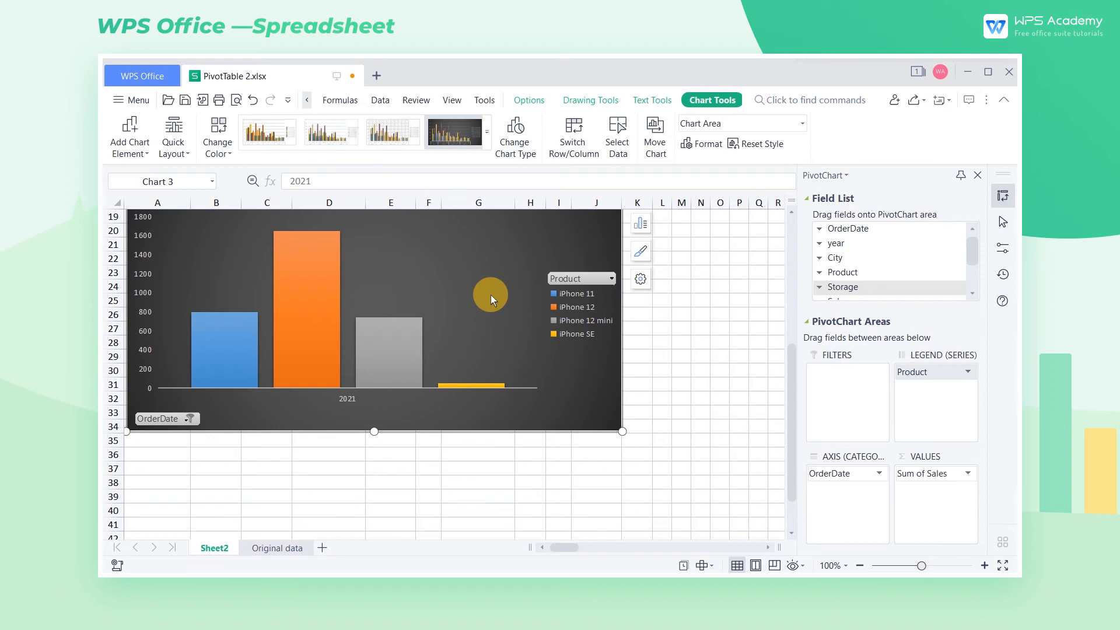
pyautogui.click(525, 100)
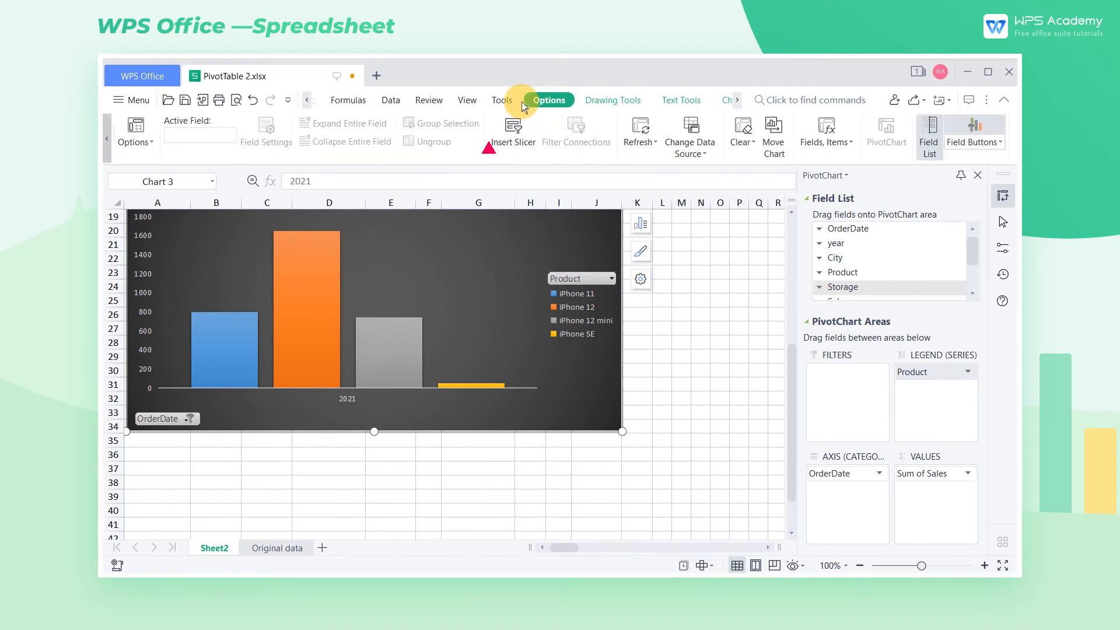
pyautogui.click(516, 144)
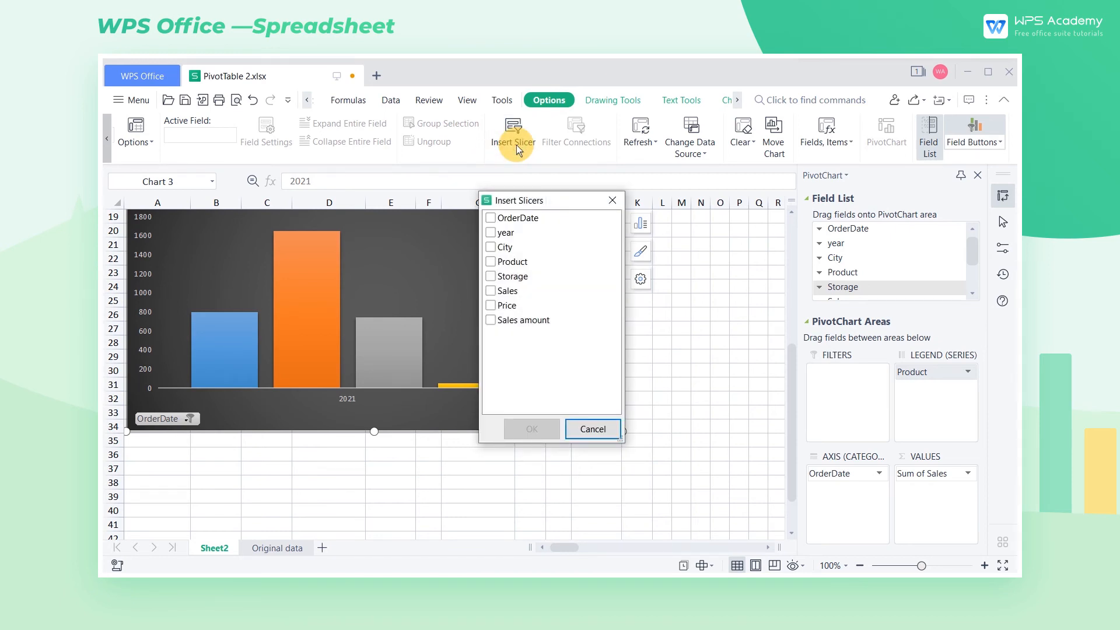
pyautogui.click(492, 277)
pyautogui.click(548, 430)
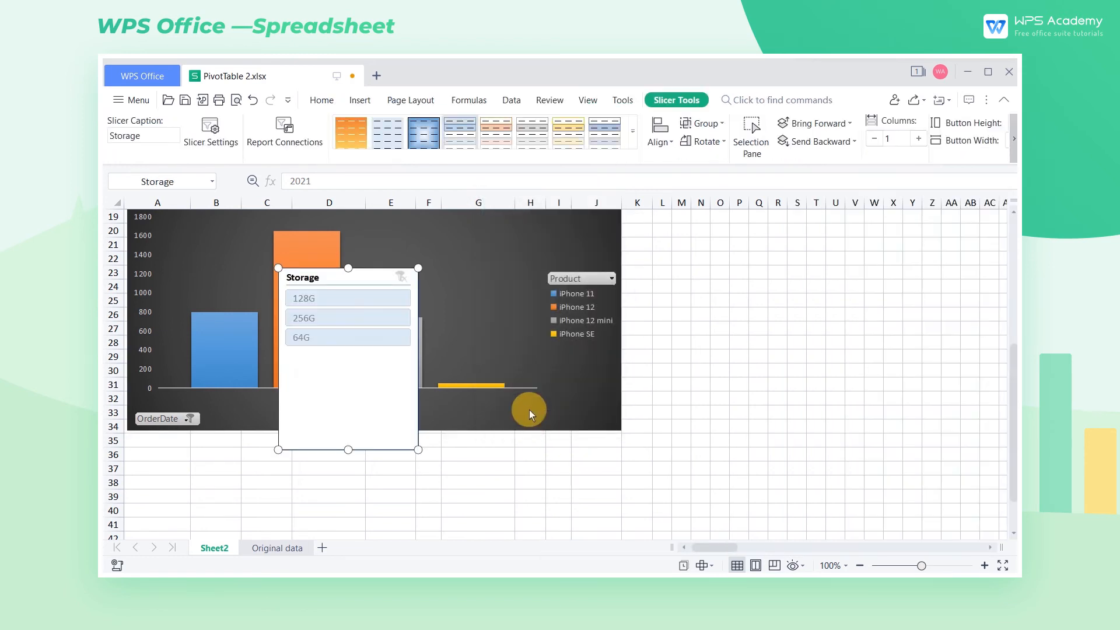
pyautogui.moveTo(380, 282); pyautogui.dragTo(751, 223)
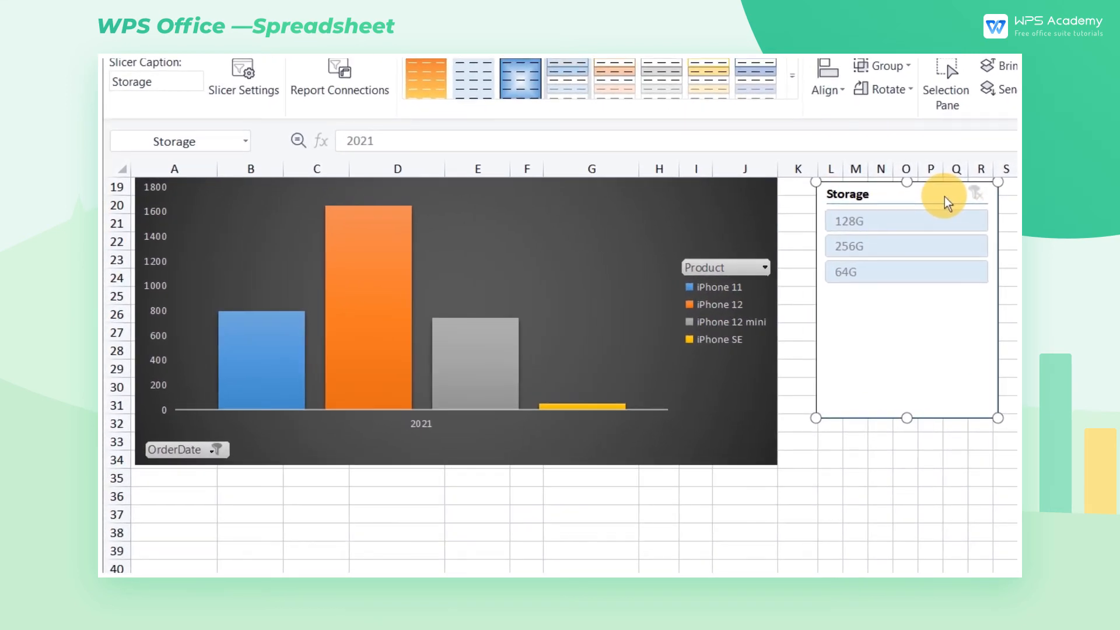
# Step: Filter the PivotChart with the Storage slicer, first by 64G and finally by 128G
pyautogui.click(890, 267)
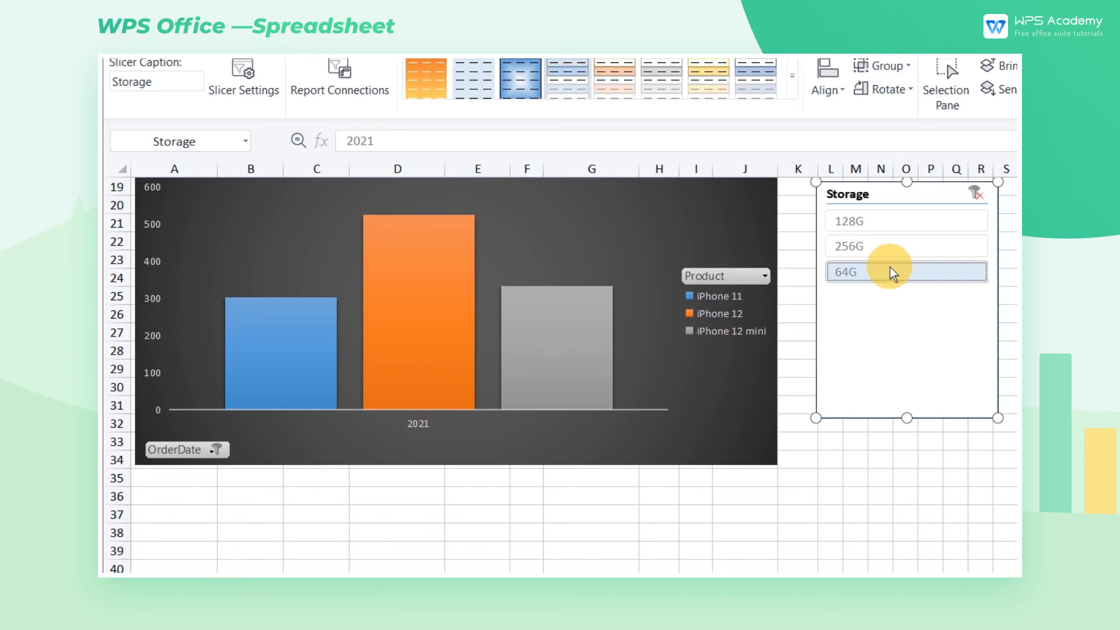
pyautogui.click(894, 218)
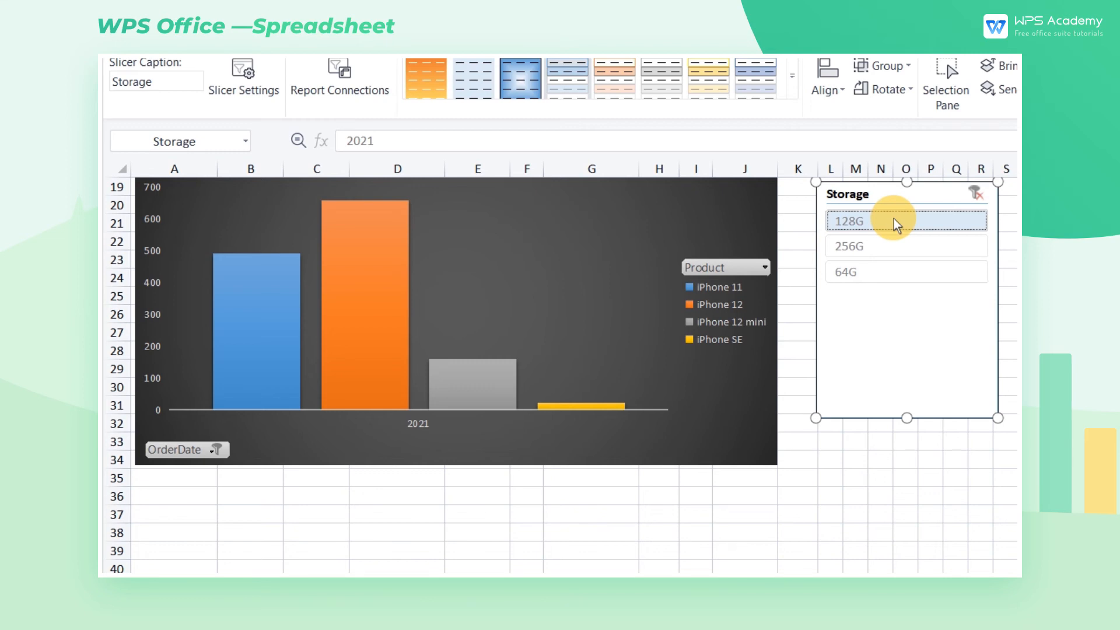
pyautogui.click(895, 221)
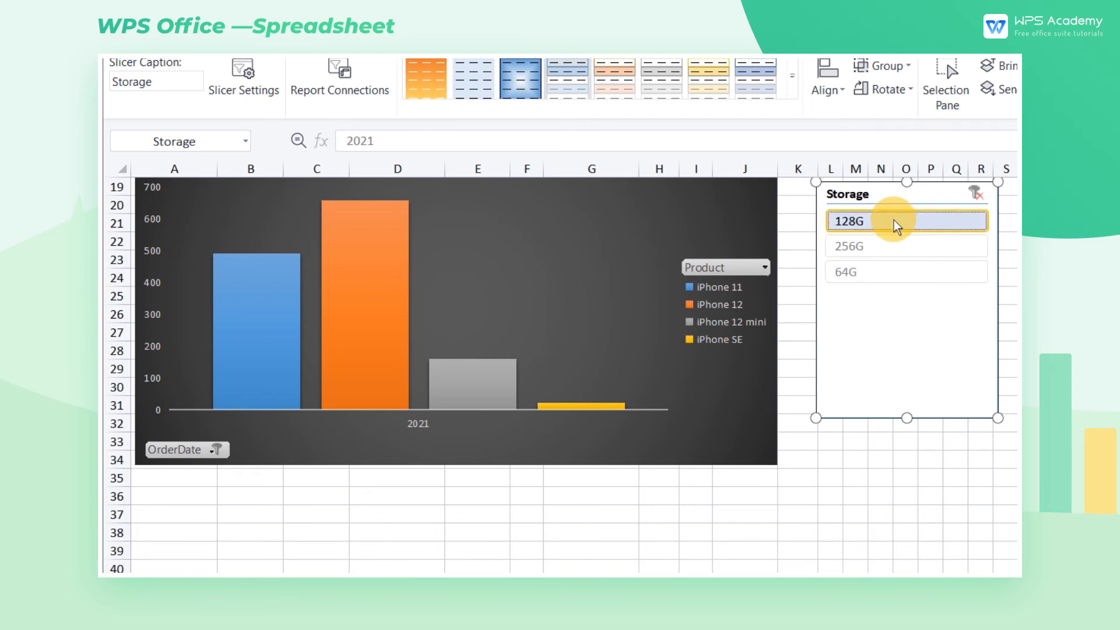
# Step: Hide the PivotChart field list and insert a City slicer directly beside the Storage slicer
pyautogui.click(710, 227)
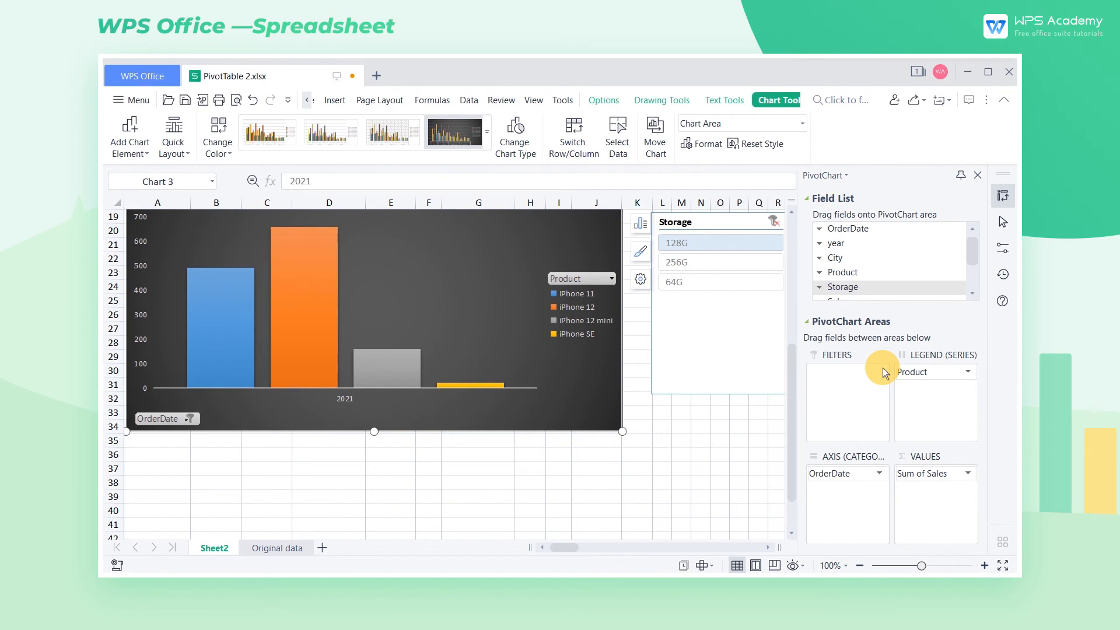
pyautogui.click(980, 175)
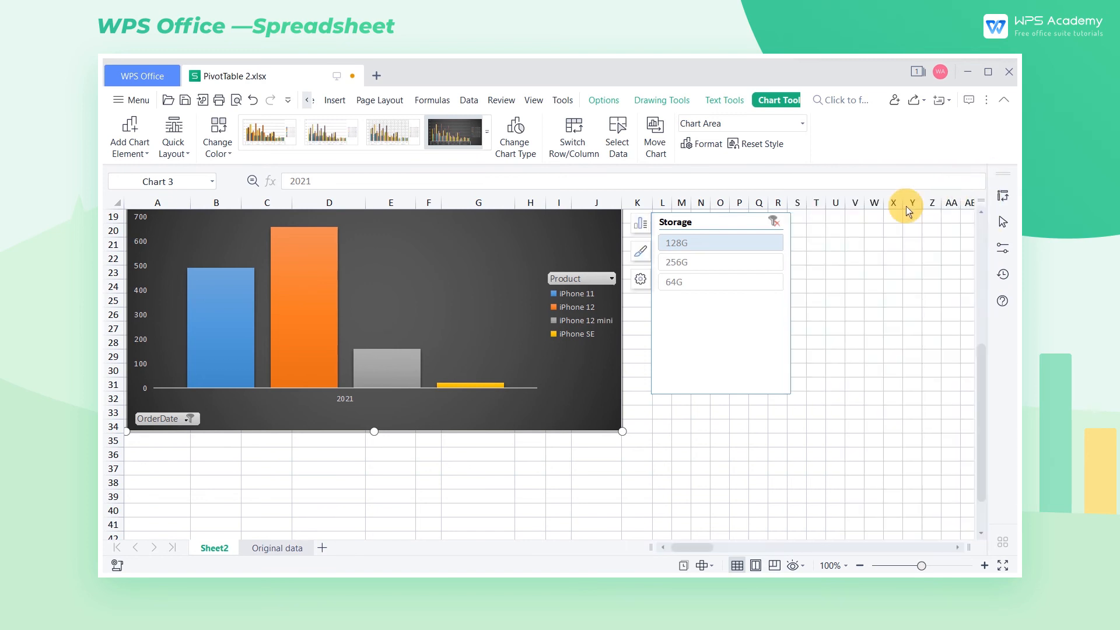
pyautogui.click(604, 100)
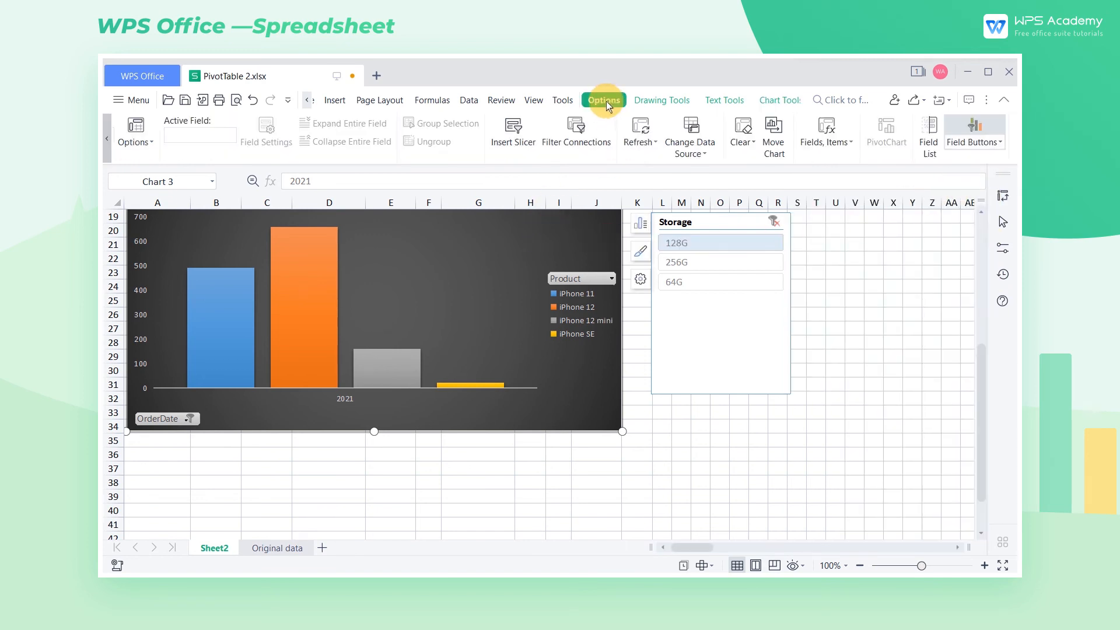
pyautogui.click(521, 144)
pyautogui.click(490, 247)
pyautogui.click(532, 429)
pyautogui.moveTo(466, 276); pyautogui.dragTo(891, 218)
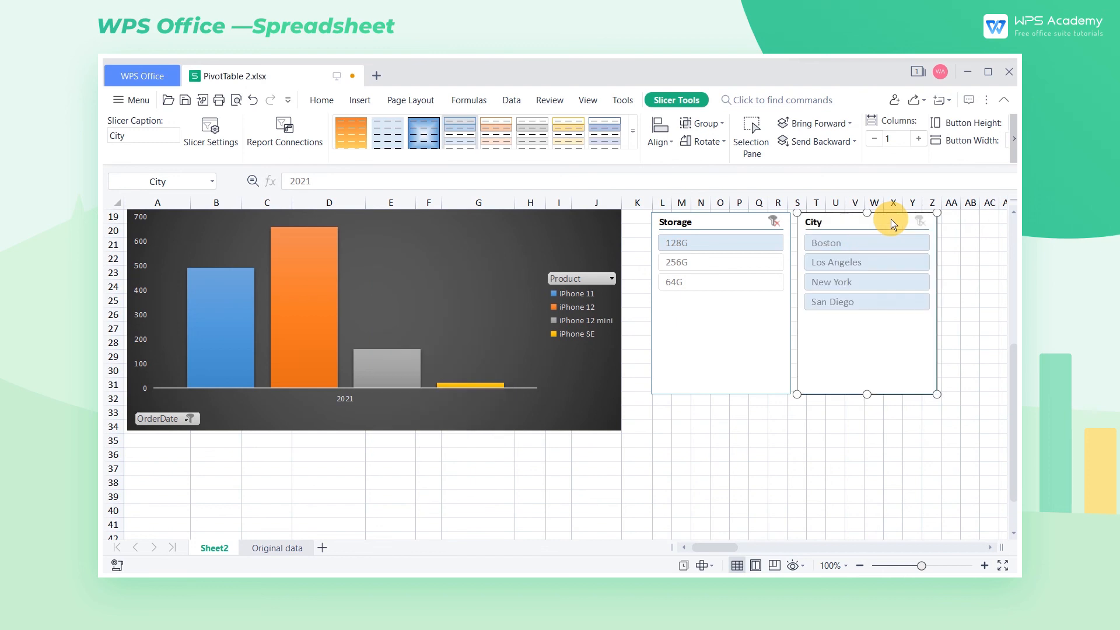
# Step: Filter the PivotChart with the City slicer to Los Angeles, New York and San Diego, leaving out Boston
pyautogui.click(864, 242)
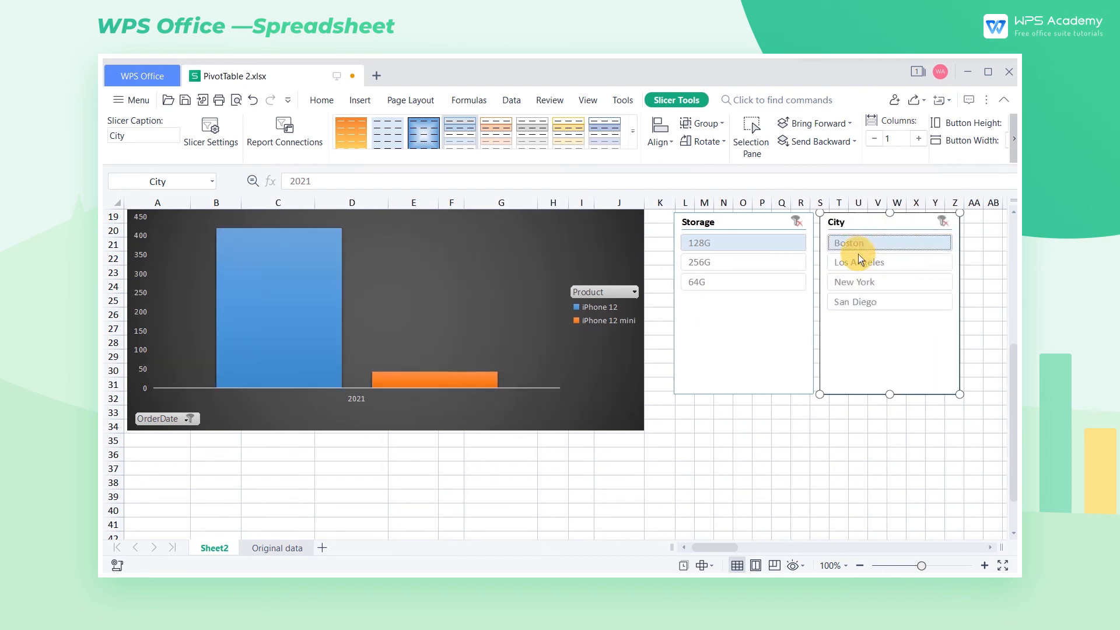
pyautogui.click(859, 264)
pyautogui.click(856, 281)
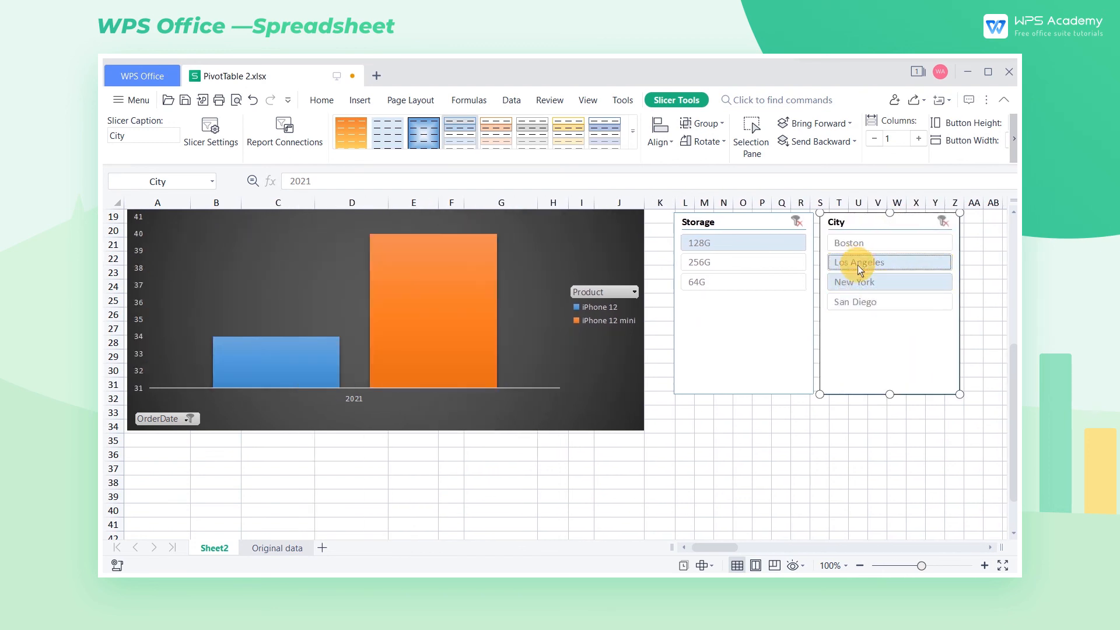
pyautogui.click(855, 302)
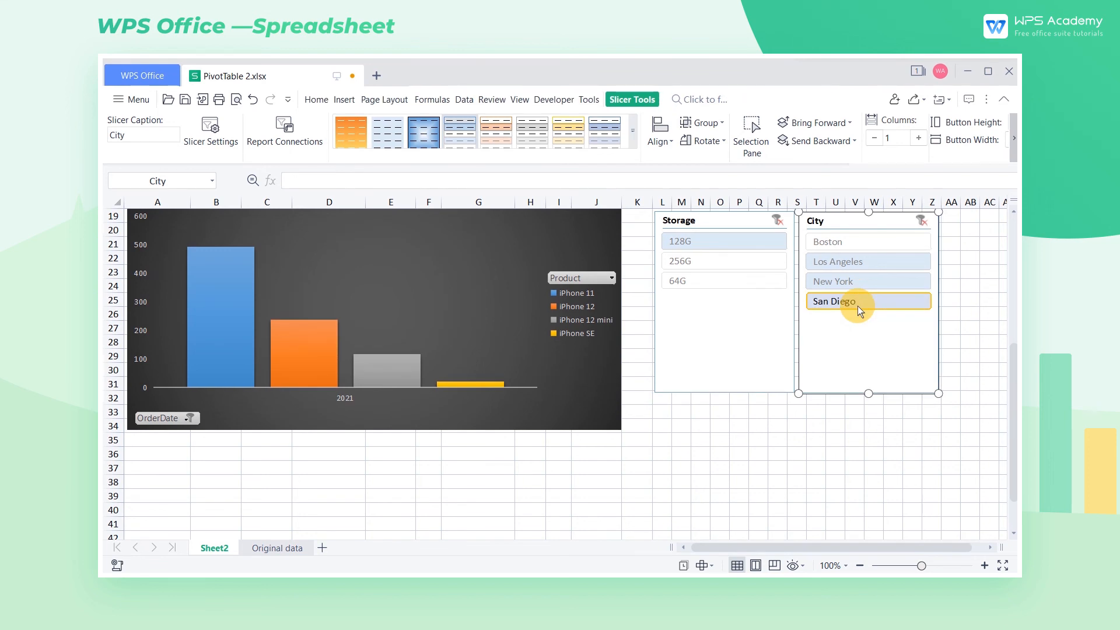
# Step: Select the Storage and City slicers together and apply a dark slicer style, first the blue one and finally the yellow one
pyautogui.keyDown('ctrl'); pyautogui.click(759, 312); pyautogui.keyUp('ctrl')
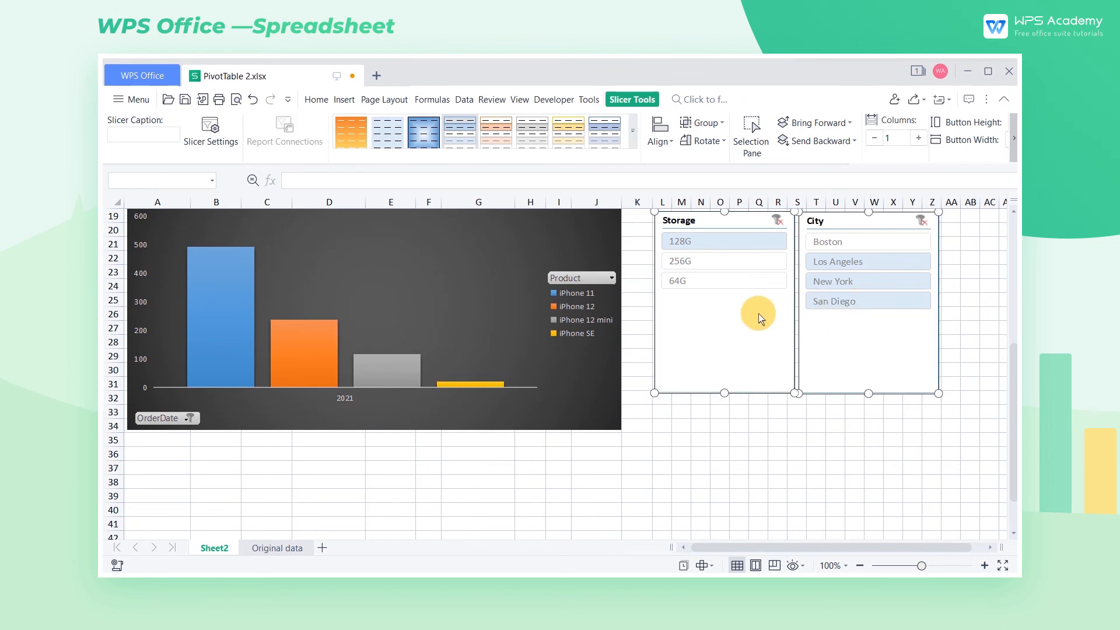
pyautogui.click(632, 139)
pyautogui.click(502, 316)
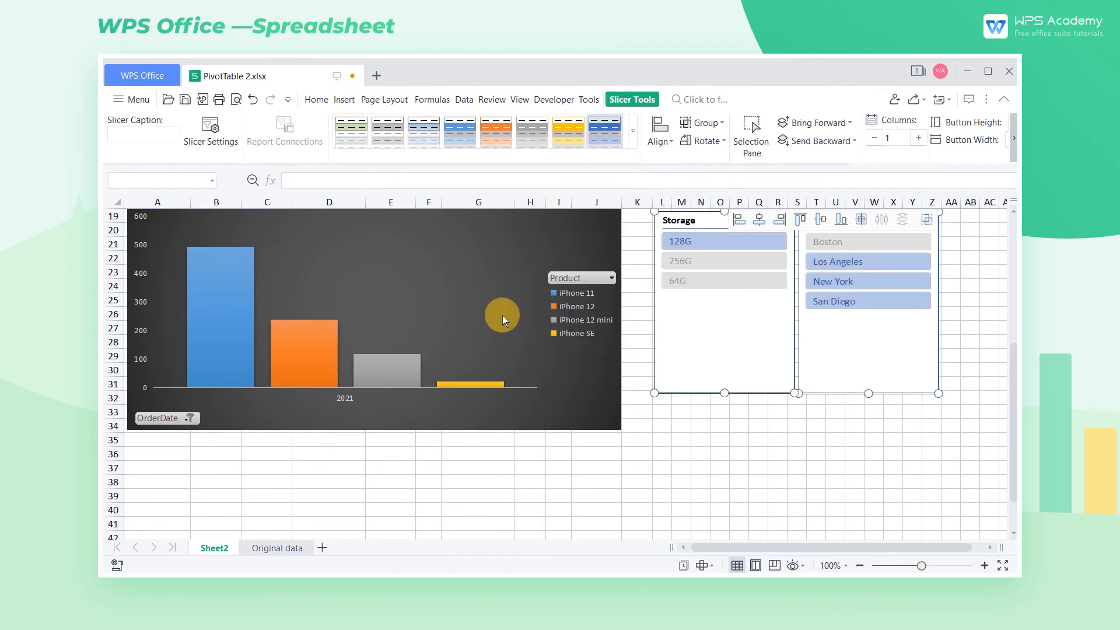
pyautogui.click(634, 140)
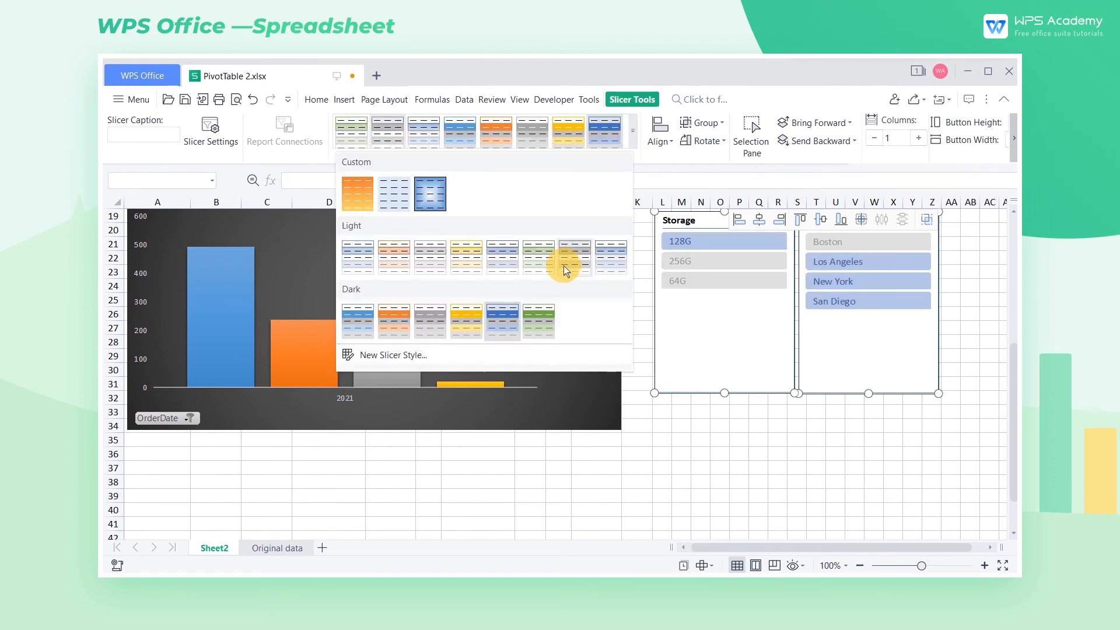
pyautogui.click(471, 318)
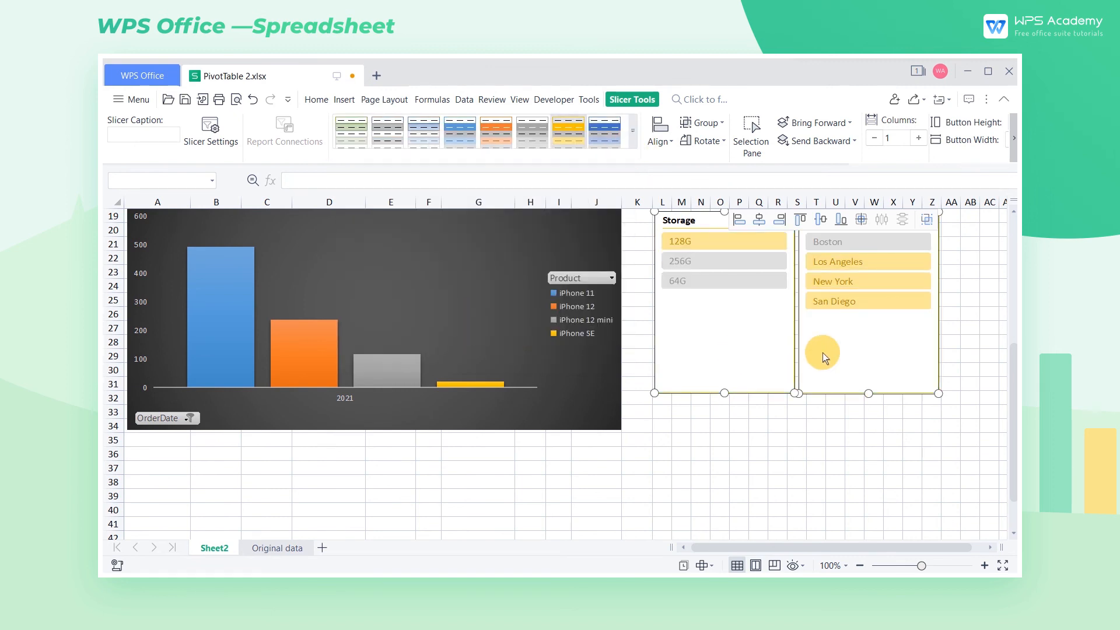
# Step: Arrange the buttons of both slicers in 4 columns and set their width to 1.21 cm and height to 0.90 cm
pyautogui.click(922, 141)
pyautogui.click(923, 142)
pyautogui.click(923, 142)
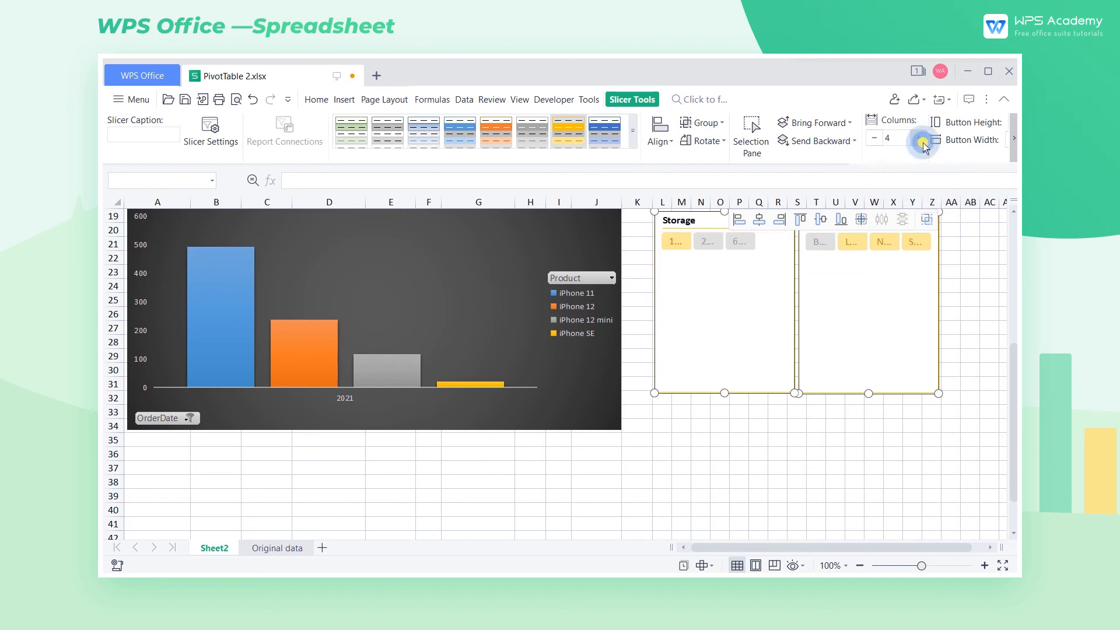
pyautogui.click(1014, 151)
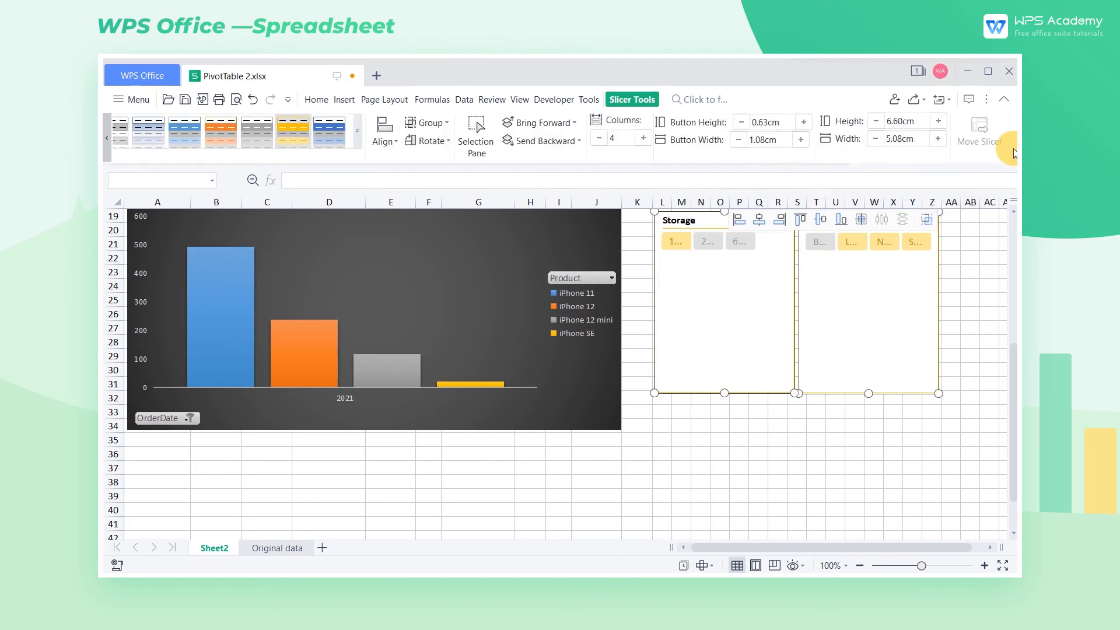
pyautogui.click(800, 140)
pyautogui.click(801, 140)
pyautogui.click(808, 123)
pyautogui.click(807, 123)
pyautogui.click(807, 124)
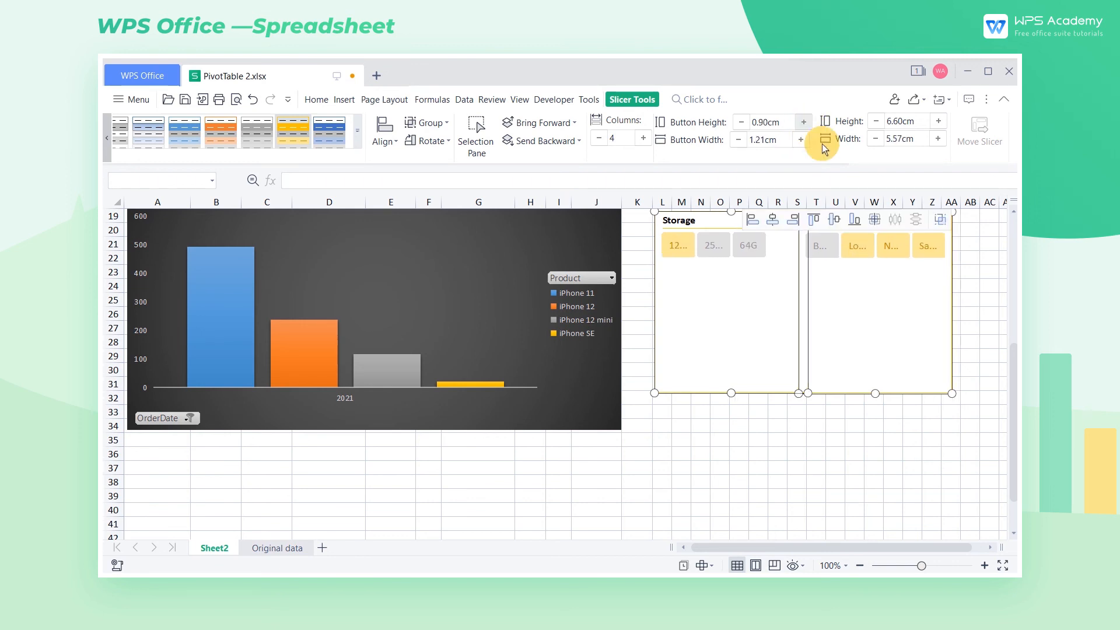
# Step: Move the City slicer below the Storage slicer and resize the Storage slicer to about 7.51 cm wide and 1.83 cm high
pyautogui.click(878, 420)
pyautogui.click(875, 278)
pyautogui.moveTo(889, 222); pyautogui.dragTo(745, 414)
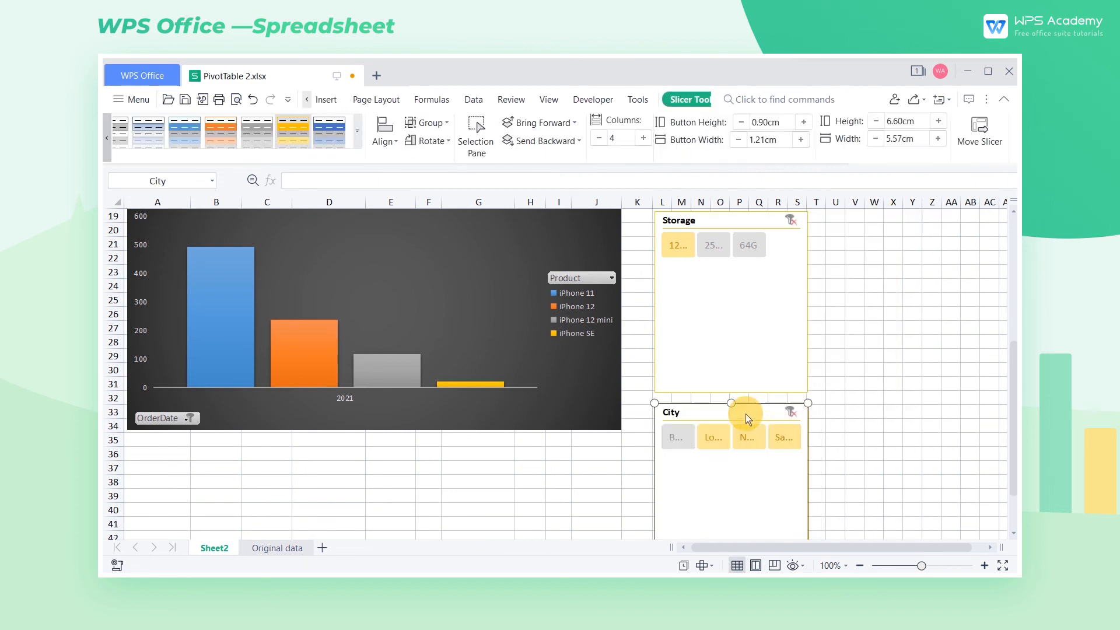
pyautogui.click(802, 388)
pyautogui.moveTo(803, 388); pyautogui.dragTo(862, 261)
# Step: Move the City slicer up directly beneath the Storage slicer, then widen it to column Y and shorten it to a single row of buttons
pyautogui.click(775, 465)
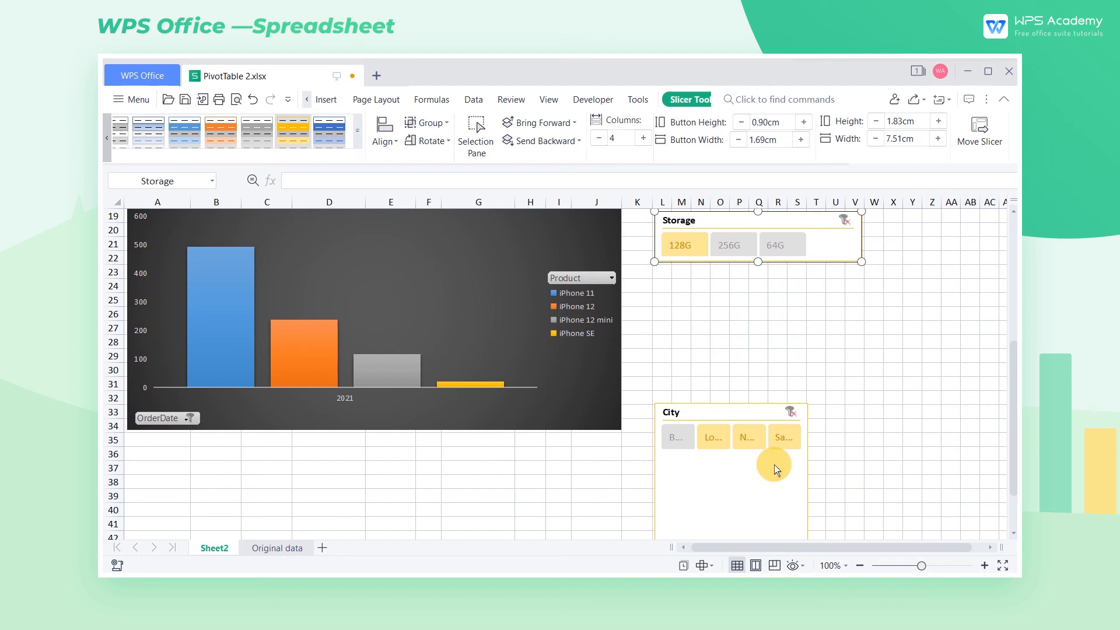
pyautogui.moveTo(769, 472); pyautogui.dragTo(787, 311)
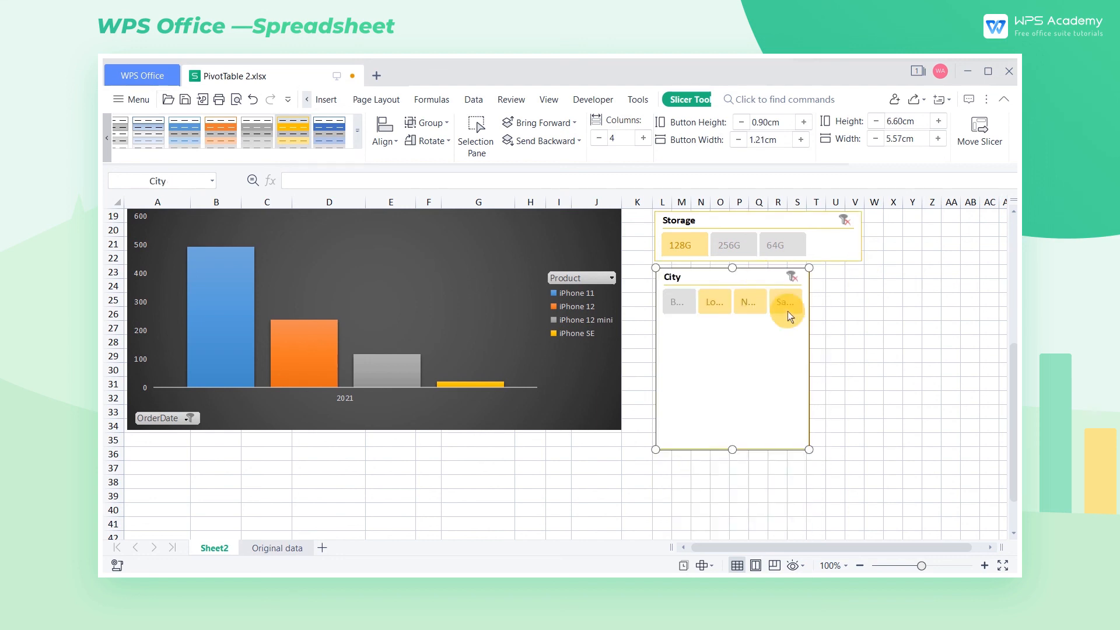
pyautogui.moveTo(810, 451); pyautogui.dragTo(918, 316)
pyautogui.click(911, 351)
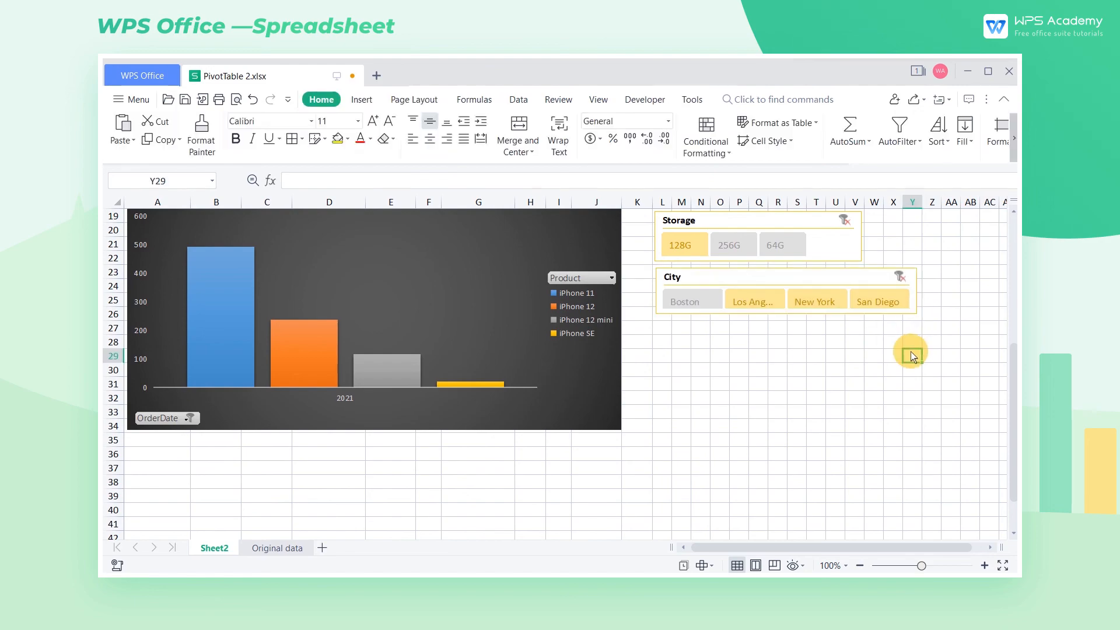